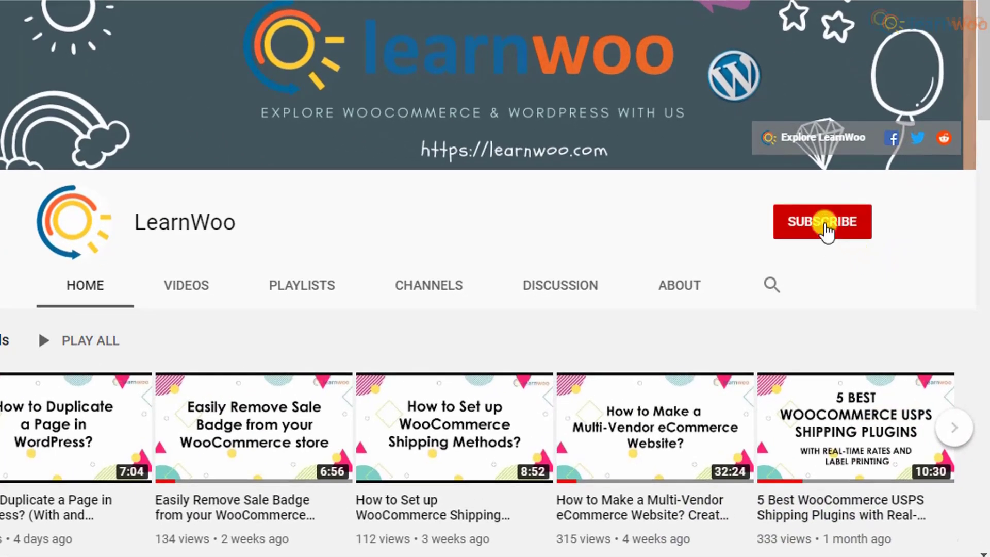
# Subscribe to the LearnWoo YouTube channel with notifications set to All
pyautogui.click(824, 224)
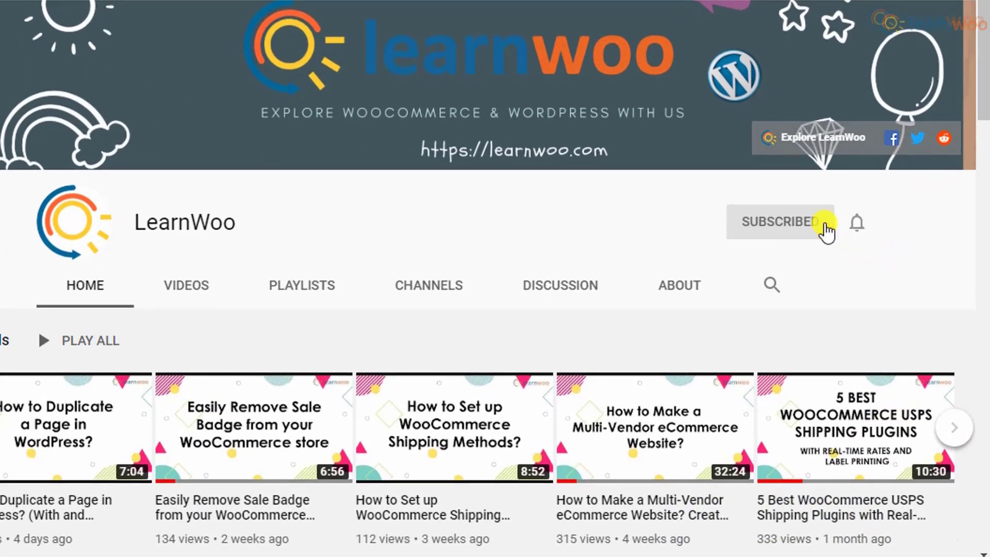
pyautogui.click(856, 225)
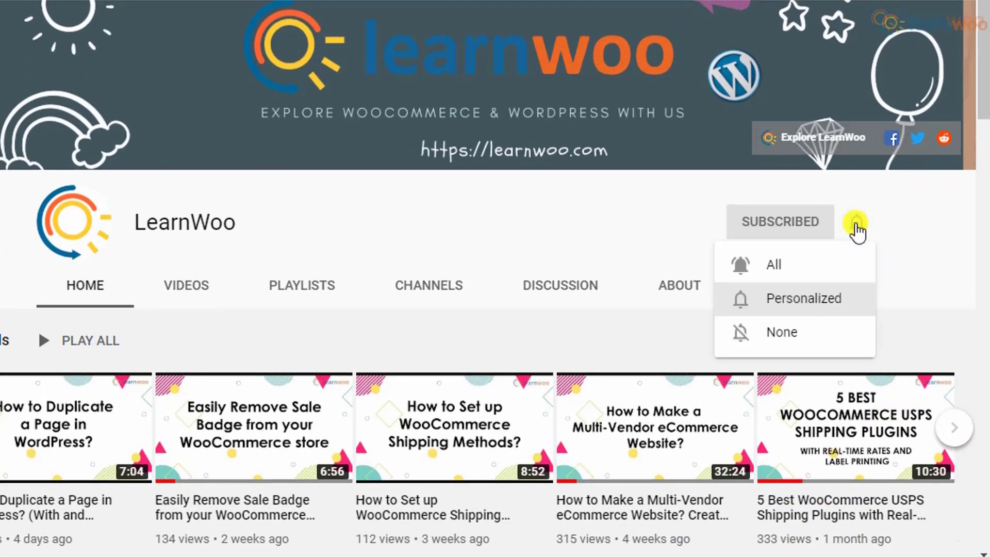
pyautogui.click(846, 263)
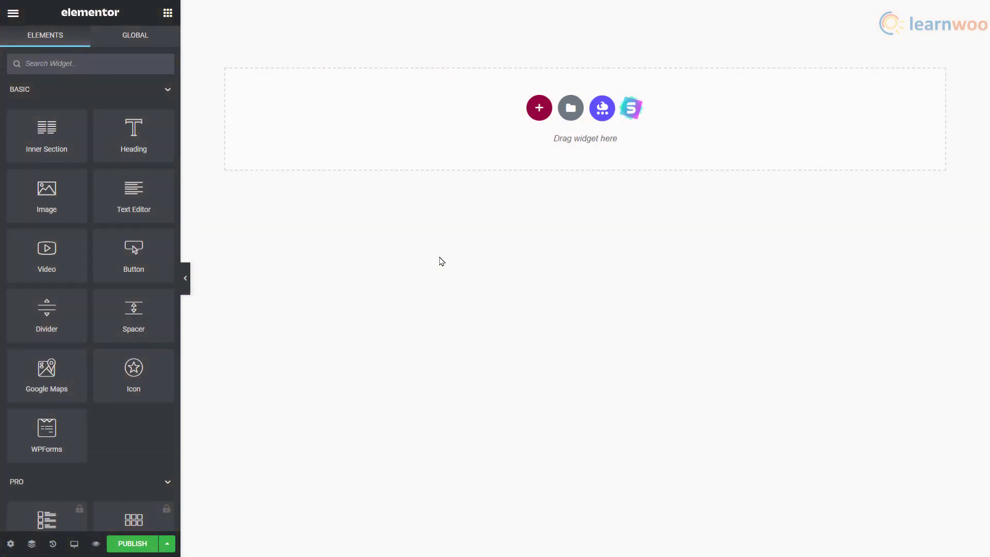
# Drop a Heading widget onto the empty page and type 'Hea' into its title
pyautogui.moveTo(131, 138); pyautogui.dragTo(536, 137)
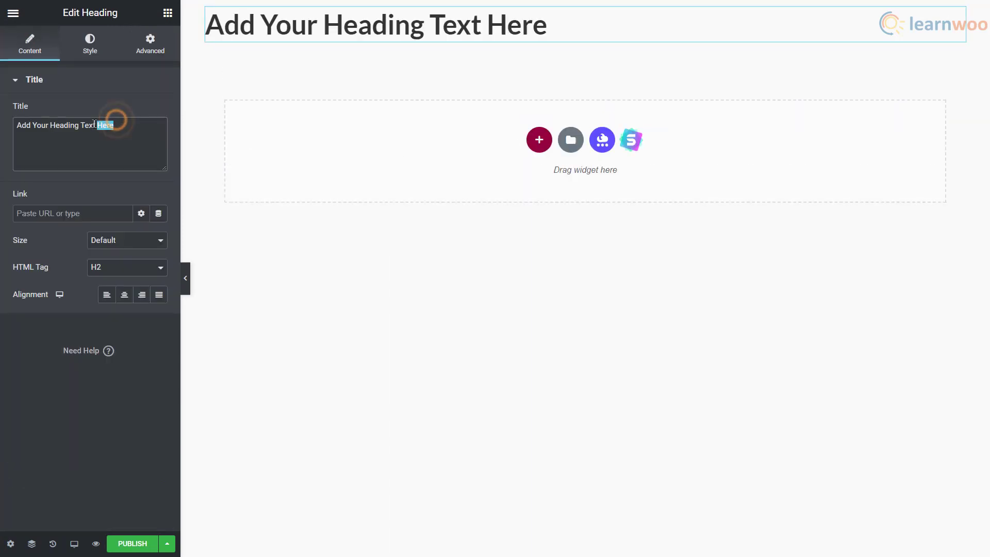
pyautogui.write('Hea')
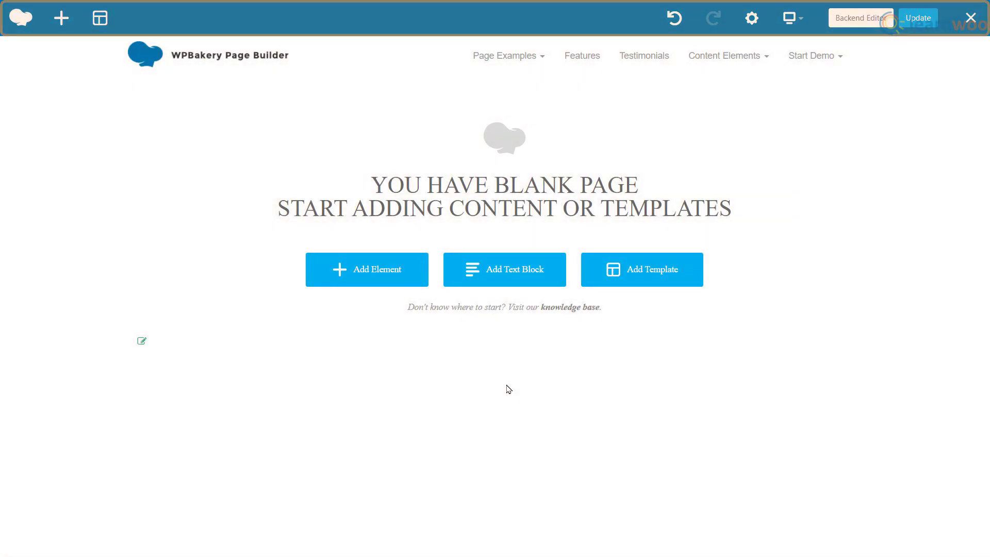
# Add a Text Block to the blank WPBakery page, move its settings aside, and request the backend editor
pyautogui.click(497, 284)
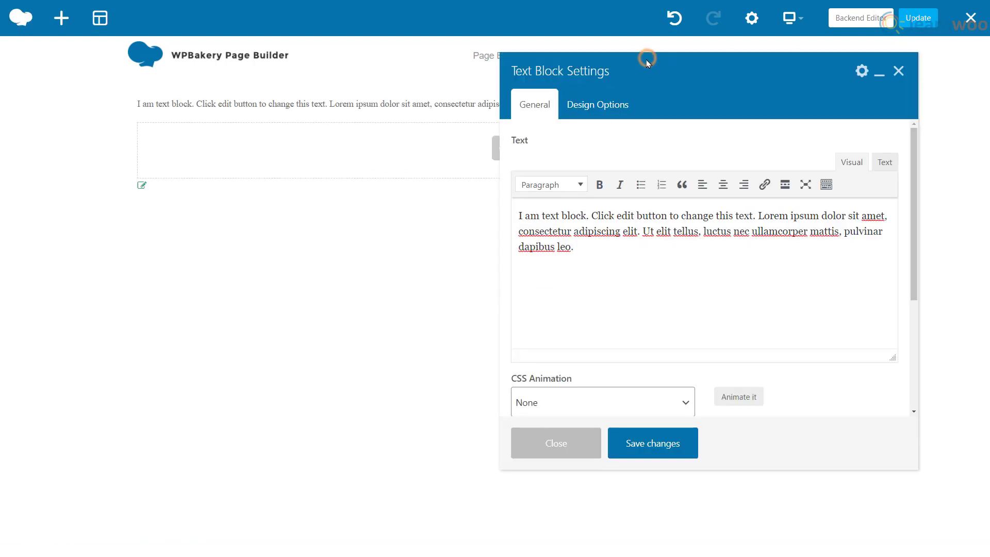
pyautogui.moveTo(647, 60); pyautogui.dragTo(217, 151)
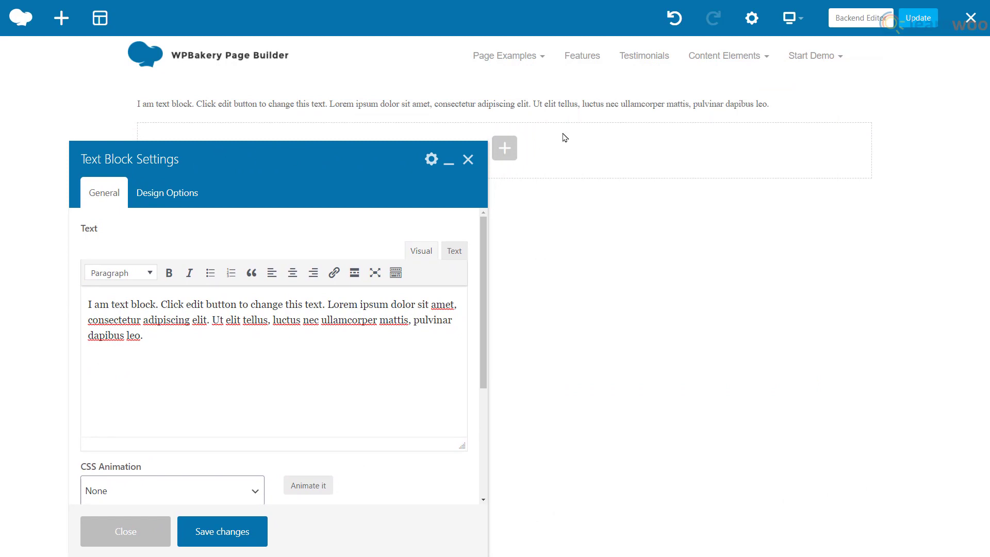
pyautogui.click(846, 20)
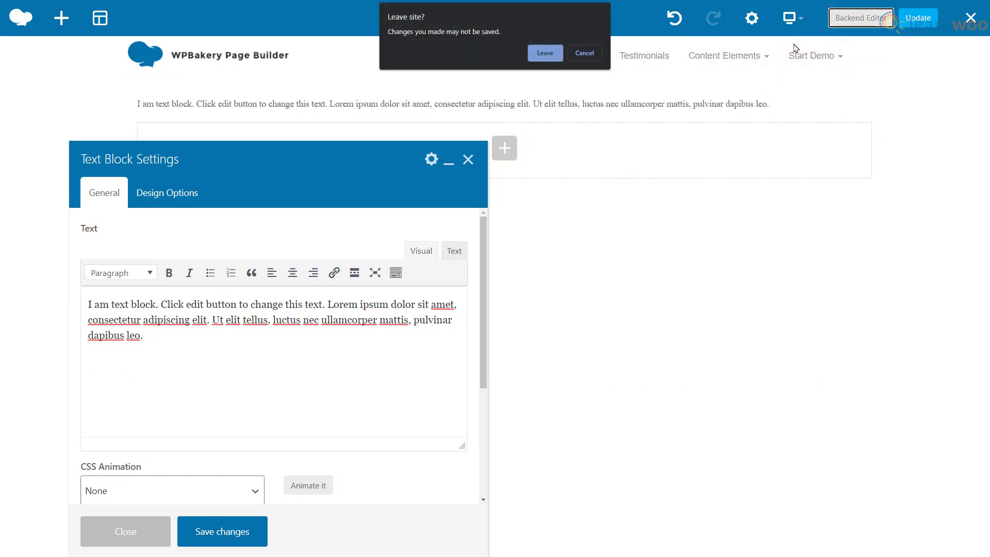
# Confirm leaving the page and scroll through the backend's Custom Heading and Single Image rows
pyautogui.click(545, 53)
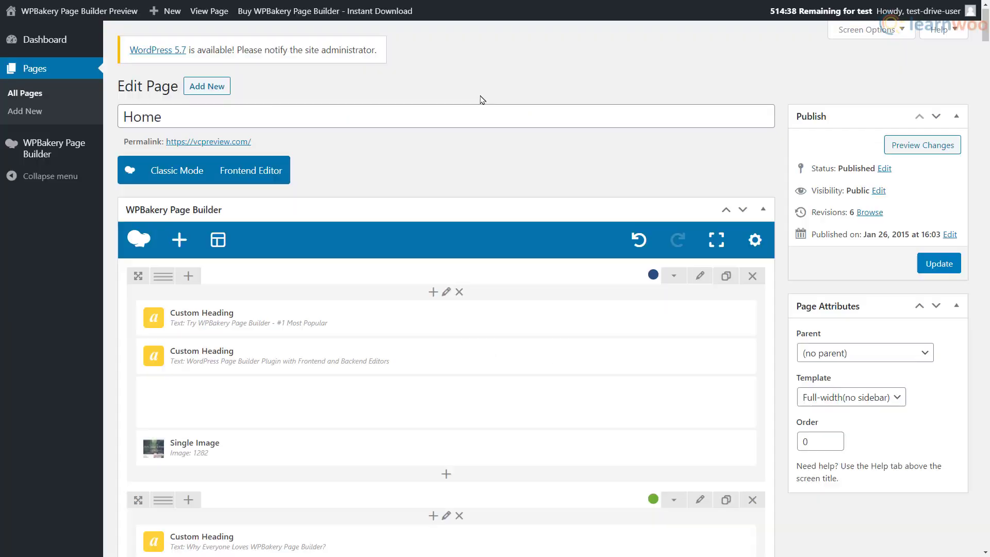
pyautogui.scroll(-6, 488, 199)
pyautogui.scroll(-10, 442, 369)
pyautogui.scroll(-11, 527, 381)
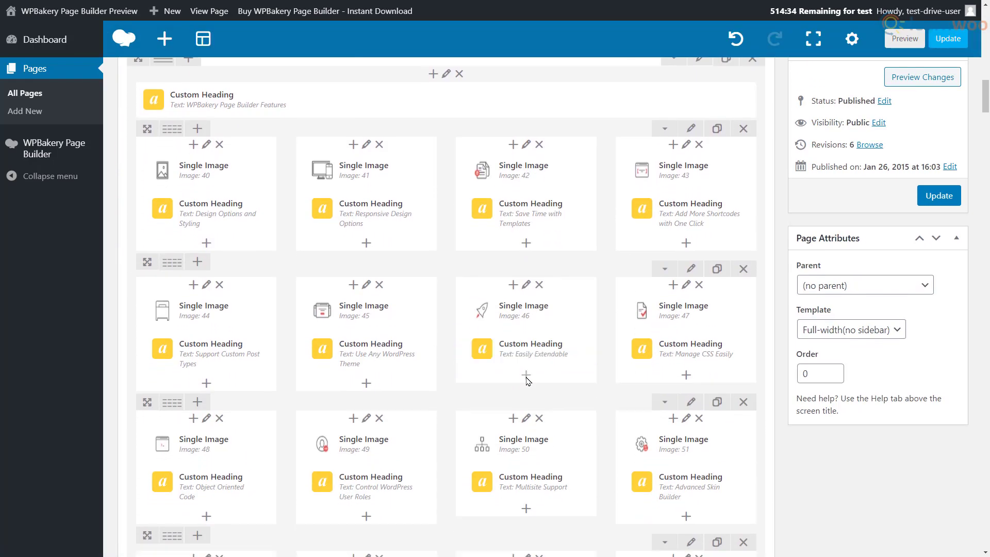
pyautogui.scroll(20, 526, 380)
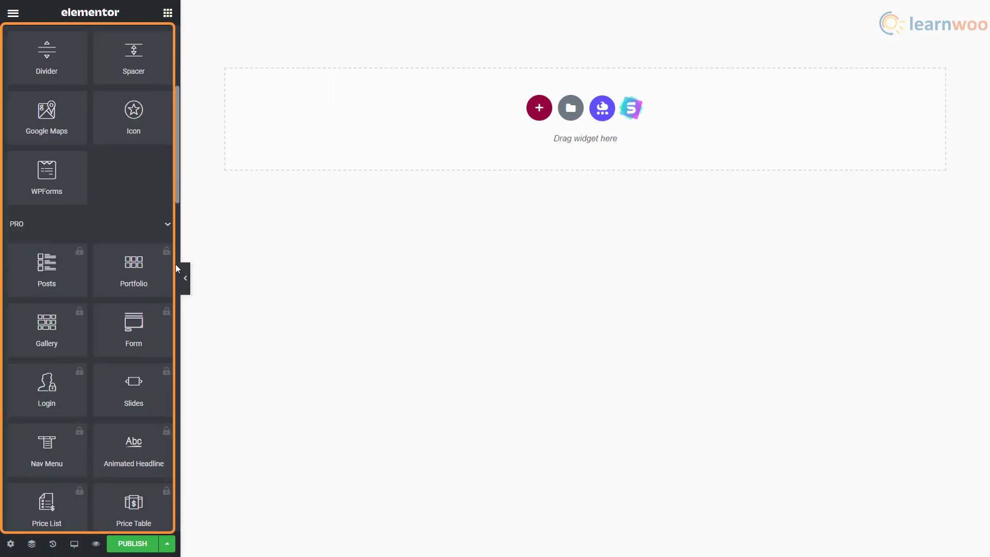
# Scroll down the Elements panel and expand the WooCommerce widget category
pyautogui.scroll(-6, 175, 263)
pyautogui.scroll(-6, 176, 264)
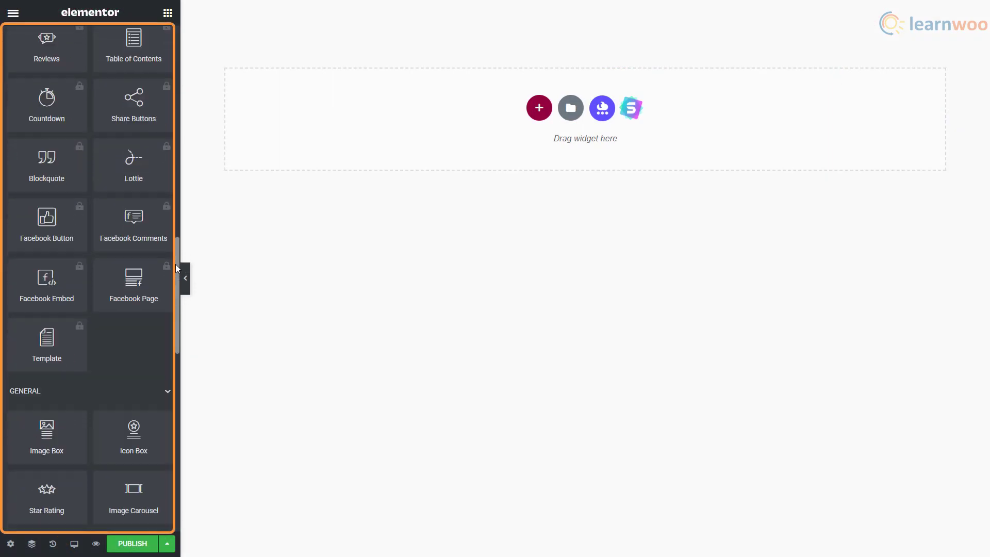
pyautogui.scroll(-6, 175, 264)
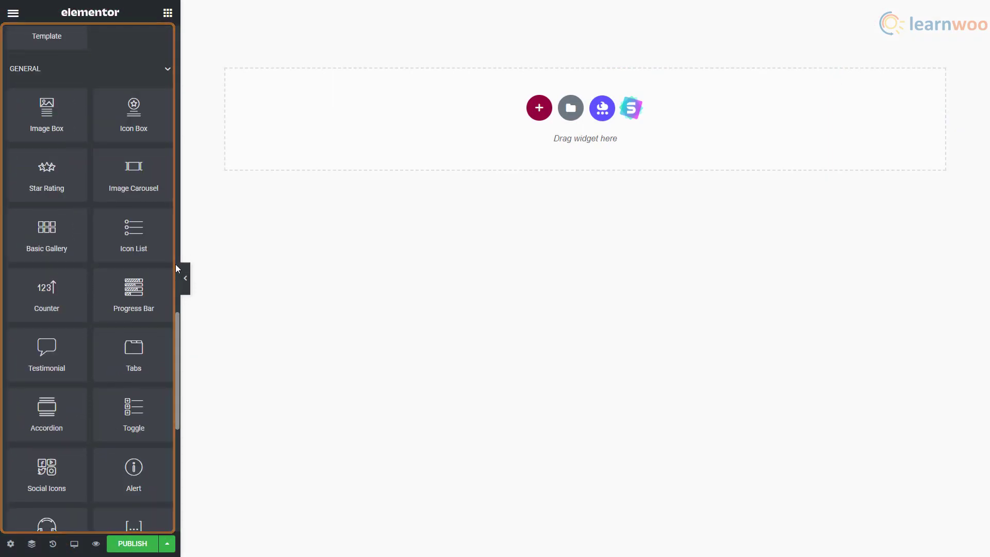
pyautogui.scroll(-1, 175, 264)
# Expand the Essential Addons category to list Call to Action, Data Table and Filterable Gallery
pyautogui.scroll(-5, 175, 264)
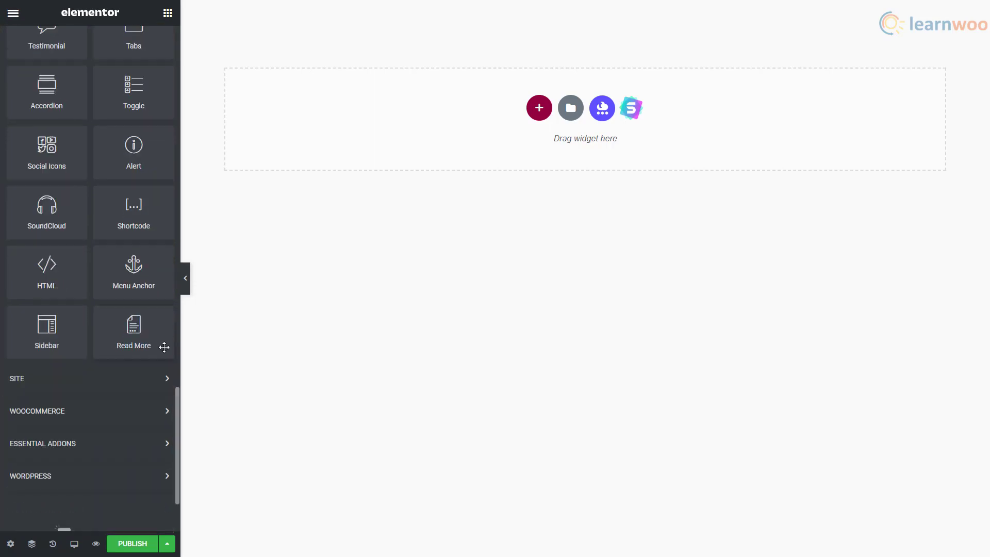
pyautogui.click(160, 411)
pyautogui.scroll(-8, 166, 380)
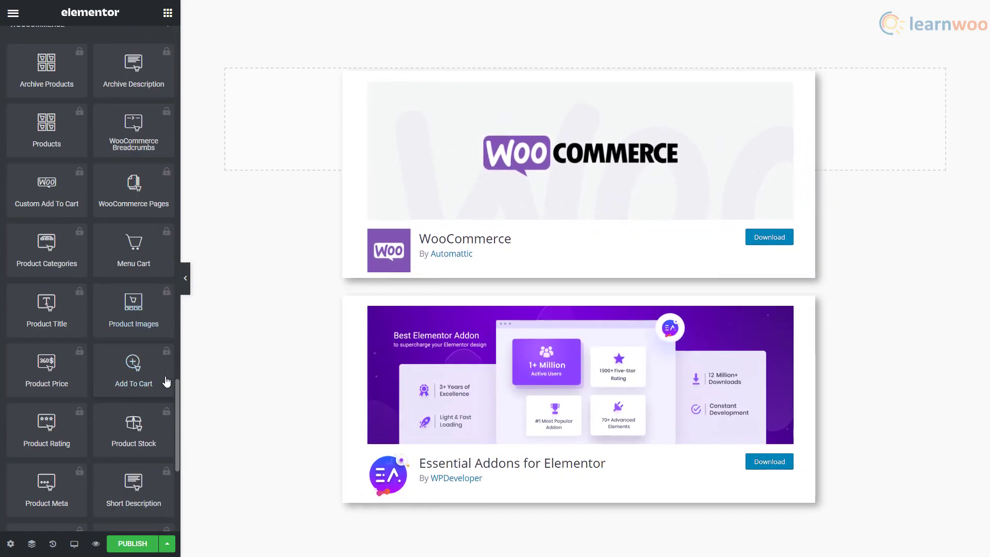
pyautogui.scroll(-5, 165, 379)
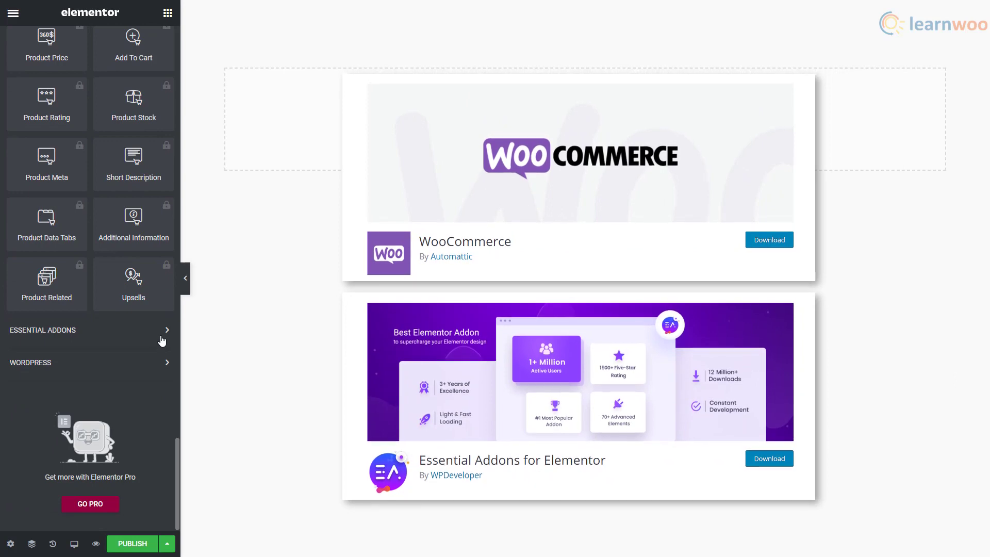
pyautogui.click(161, 335)
pyautogui.scroll(-10, 160, 335)
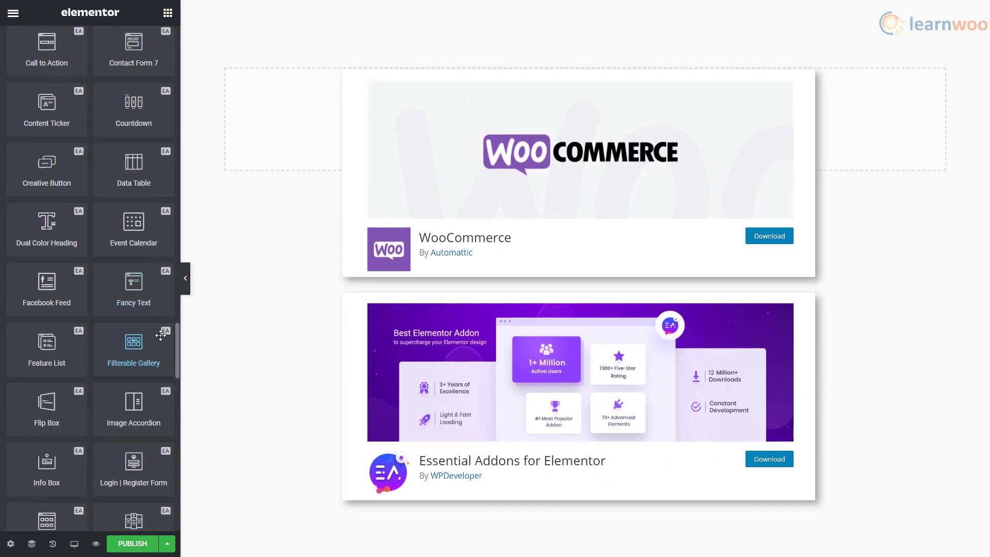
pyautogui.scroll(-5, 161, 335)
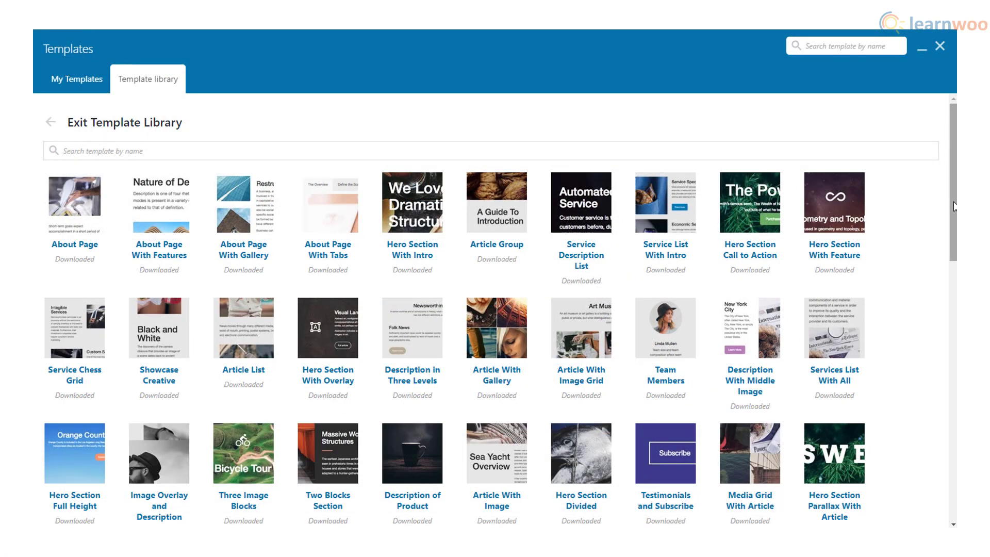
# Scroll through the ready-made layouts and bring up Elementor's template library
pyautogui.click(953, 206)
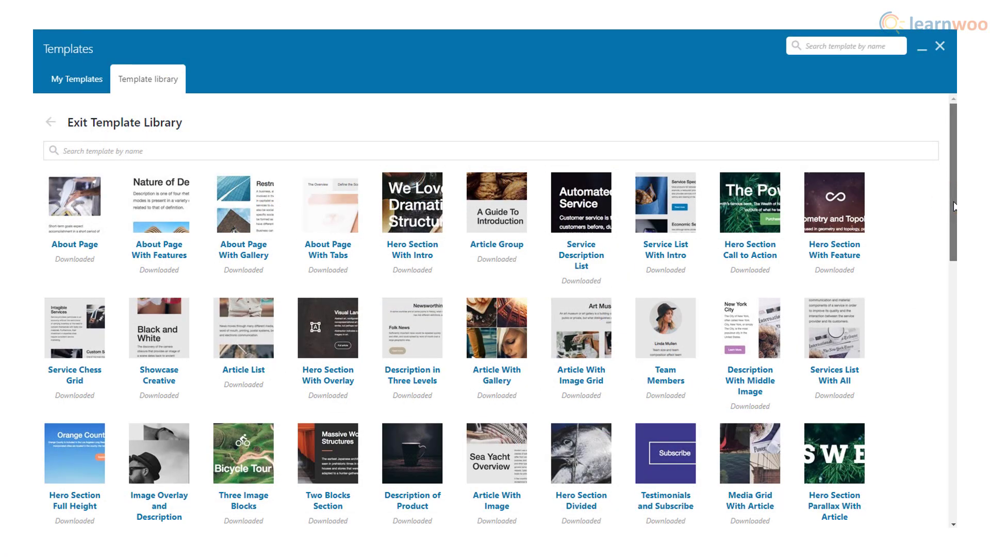
pyautogui.moveTo(953, 206); pyautogui.dragTo(953, 465)
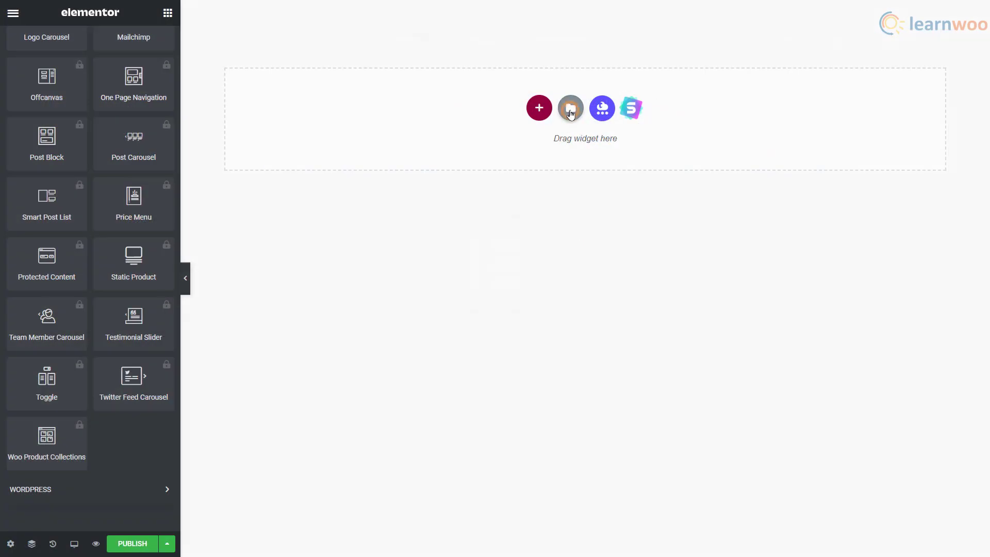
pyautogui.click(570, 108)
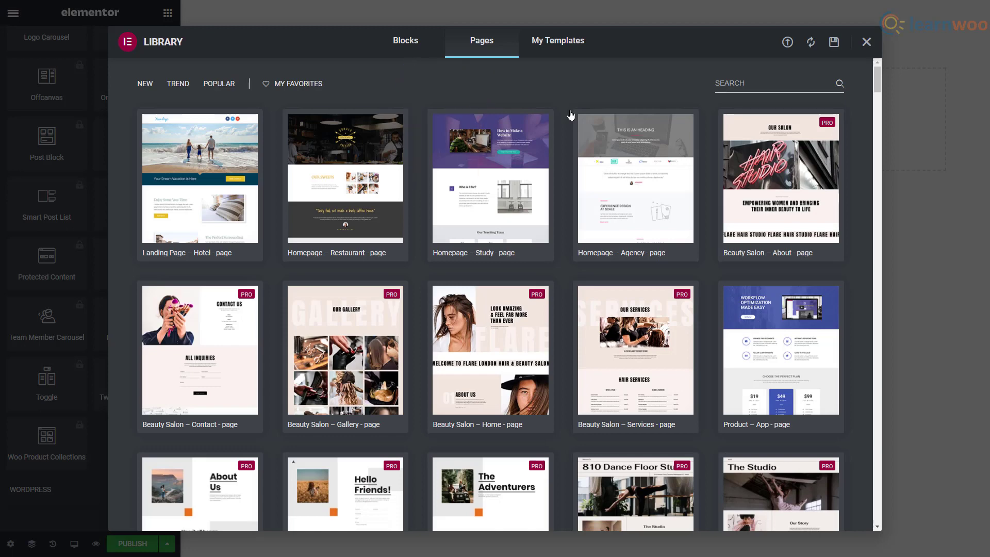
# Scroll the Pages templates, then switch to Blocks and scroll through the block designs
pyautogui.scroll(-10, 570, 115)
pyautogui.scroll(-15, 571, 114)
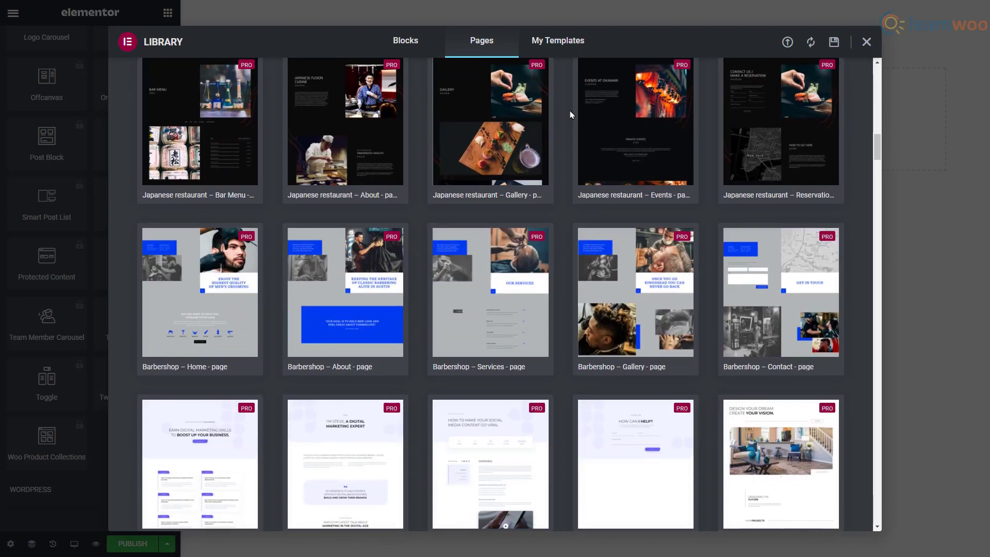
pyautogui.scroll(-7, 571, 114)
pyautogui.click(405, 41)
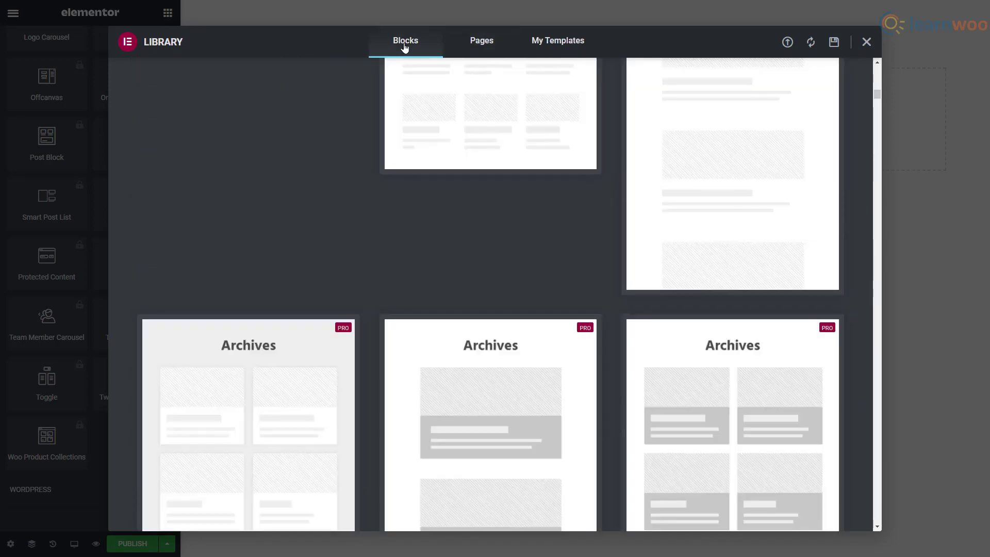
pyautogui.scroll(-8, 844, 173)
pyautogui.scroll(-15, 845, 173)
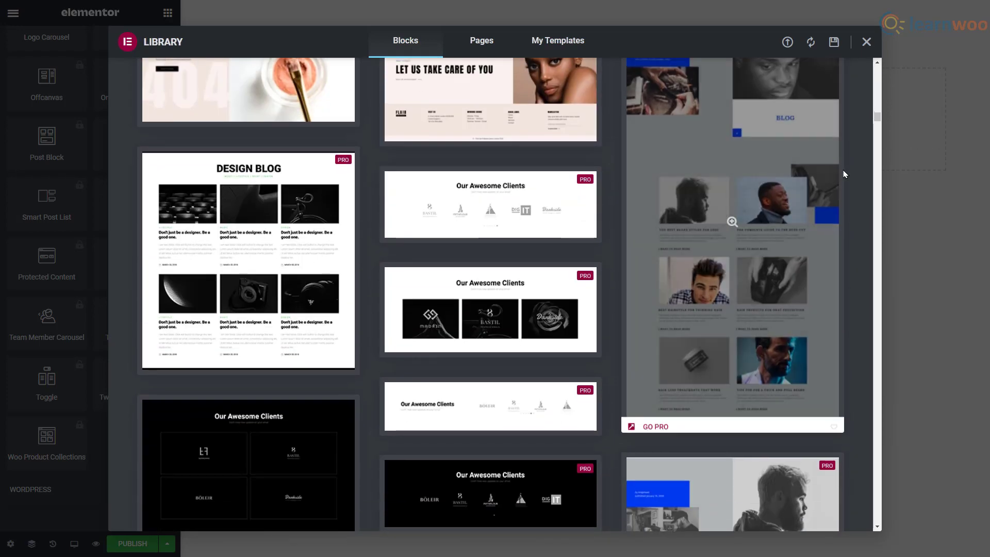
pyautogui.scroll(-8, 844, 173)
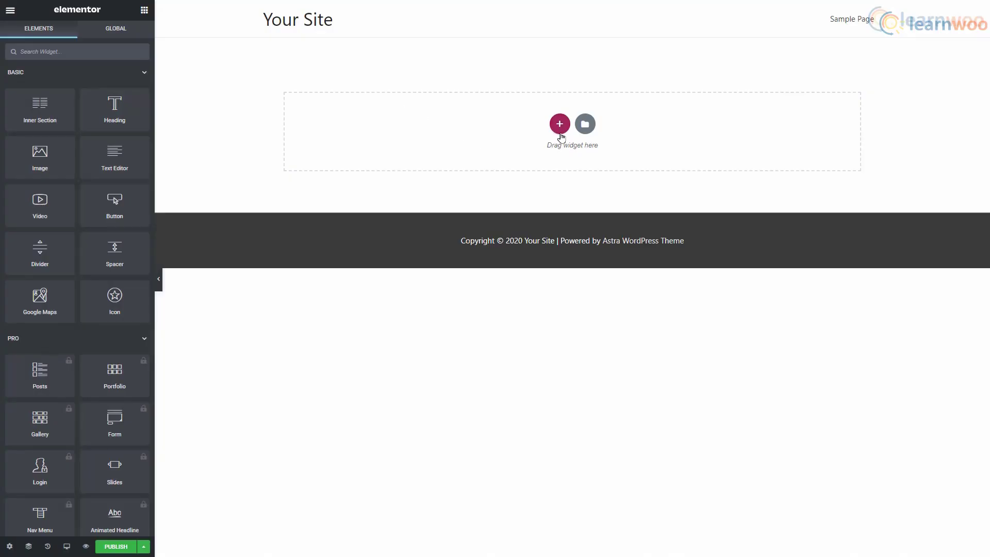
# Insert a new section with the two-column structure at the top of the page
pyautogui.click(560, 126)
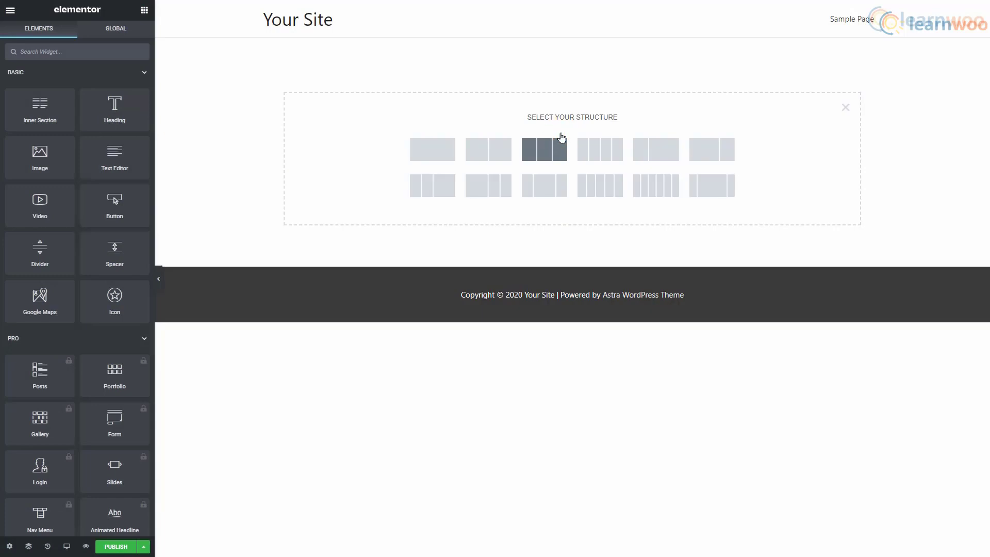
pyautogui.click(489, 153)
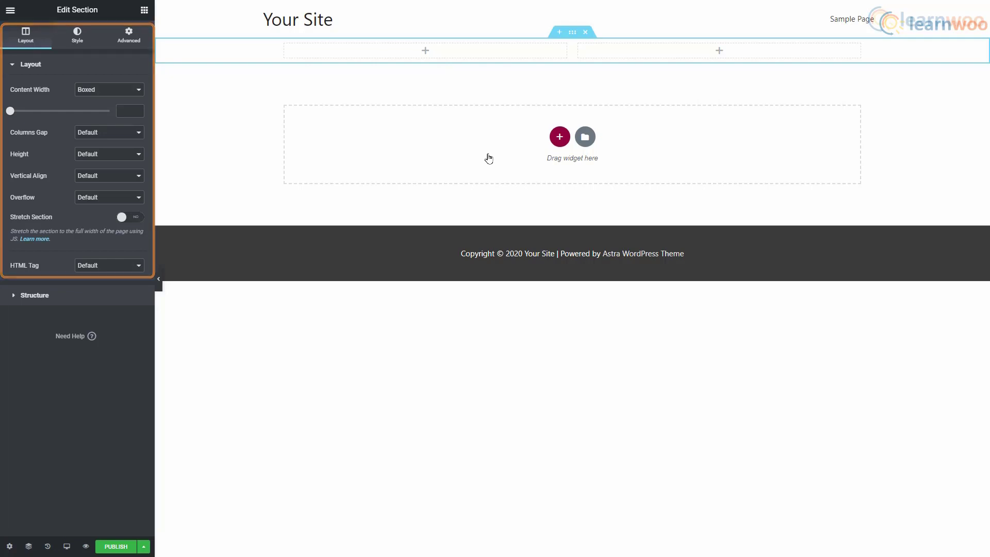
# Give the section a Classic pale yellow (#F8FCAB) background, then return to the widgets panel
pyautogui.click(81, 44)
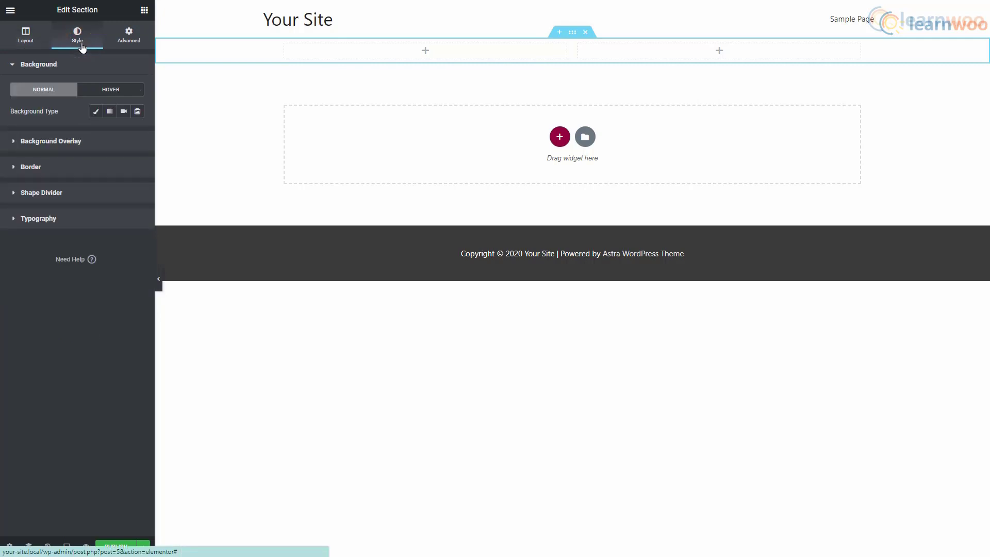
pyautogui.click(96, 112)
pyautogui.click(137, 133)
pyautogui.click(40, 265)
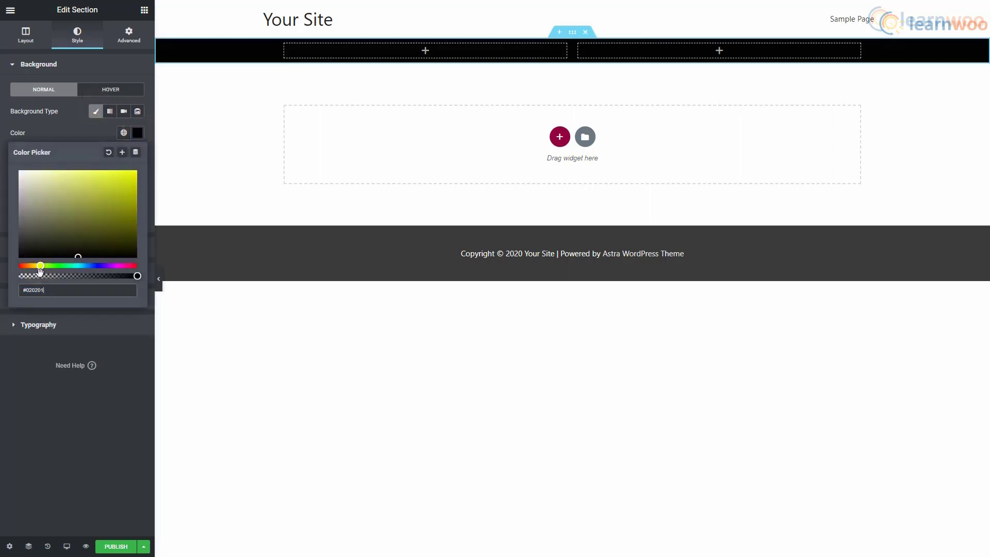
pyautogui.click(57, 198)
pyautogui.moveTo(62, 189)
pyautogui.mouseDown()
pyautogui.moveTo(64, 172)
pyautogui.moveTo(55, 171)
pyautogui.mouseUp()
pyautogui.click(57, 394)
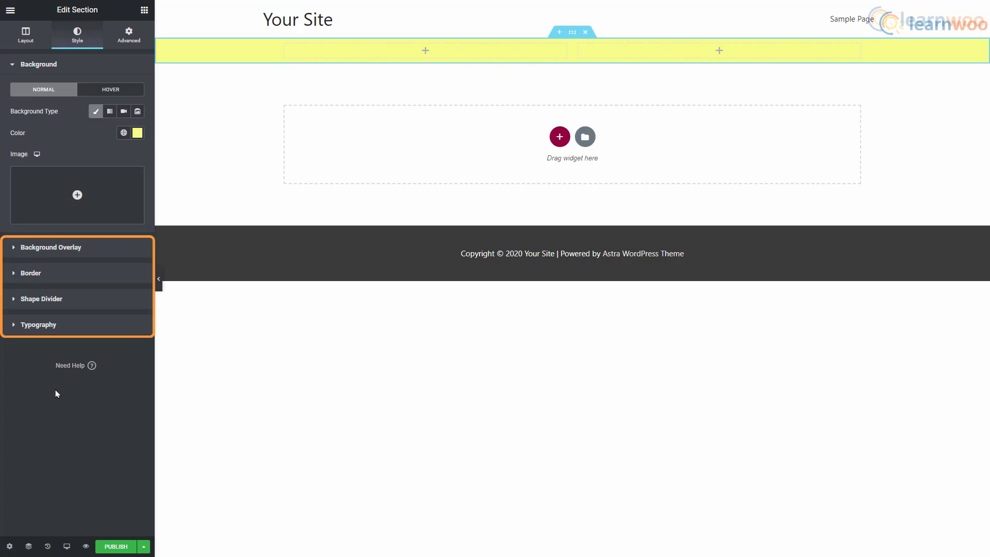
pyautogui.click(129, 48)
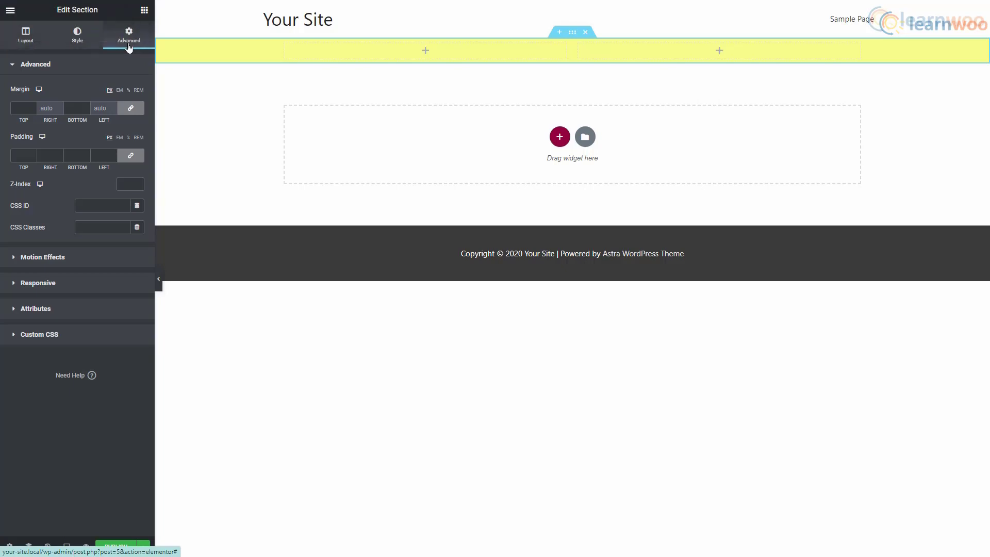
pyautogui.click(144, 11)
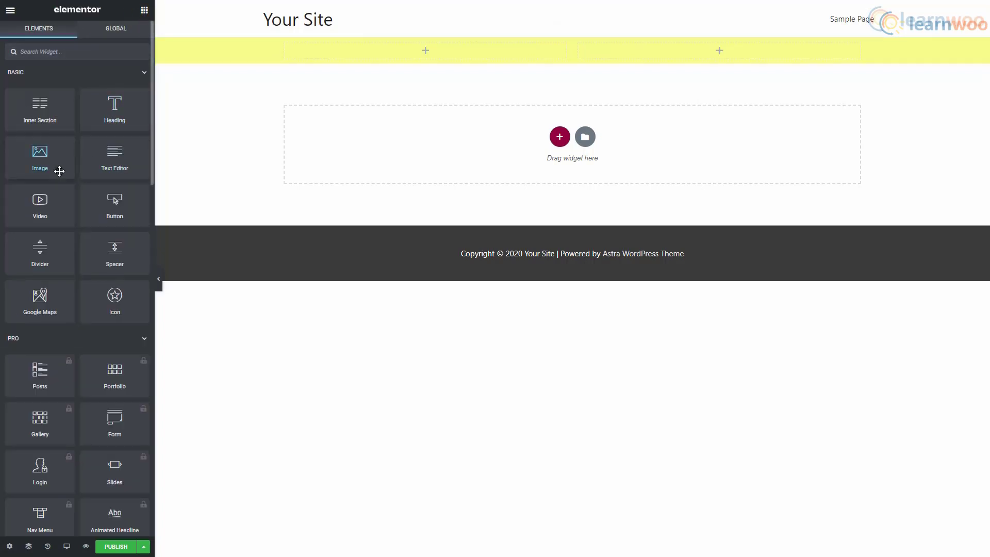
# Add an Image widget to the right column using the 'about me' picture uploaded from Desktop
pyautogui.moveTo(59, 171); pyautogui.dragTo(740, 61)
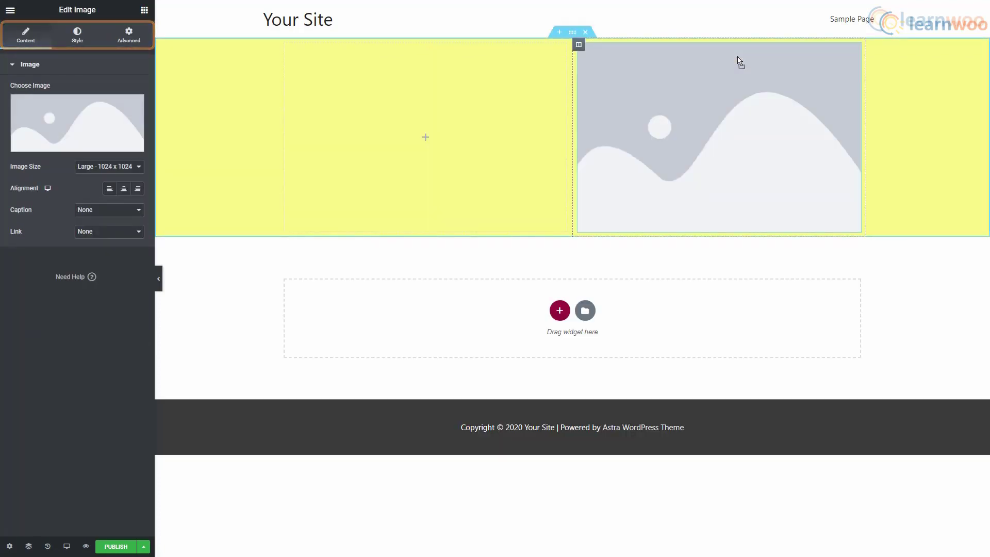
pyautogui.click(74, 147)
pyautogui.click(43, 50)
pyautogui.click(495, 245)
pyautogui.click(42, 138)
pyautogui.click(151, 74)
pyautogui.click(407, 261)
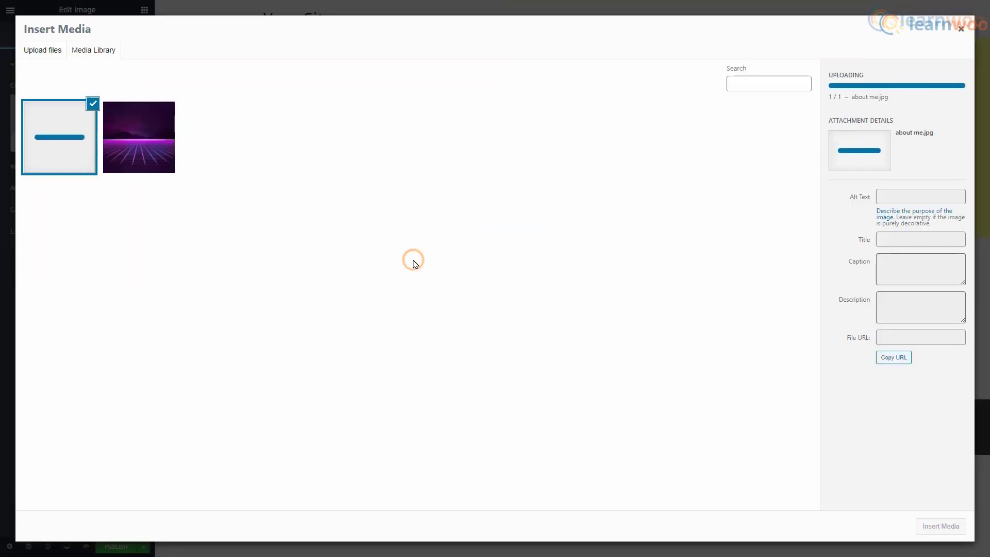
pyautogui.click(939, 525)
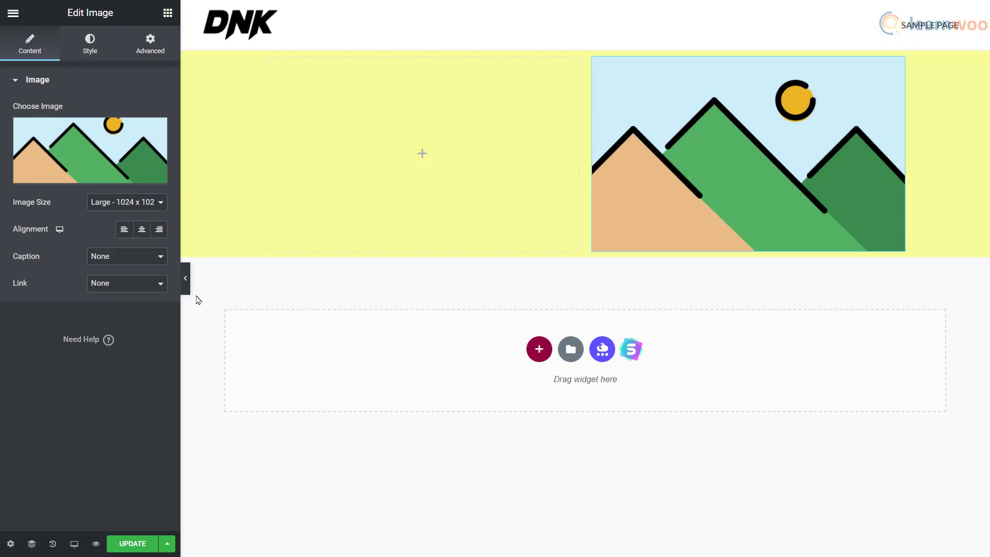
# Set the image's alignment to Center
pyautogui.click(141, 229)
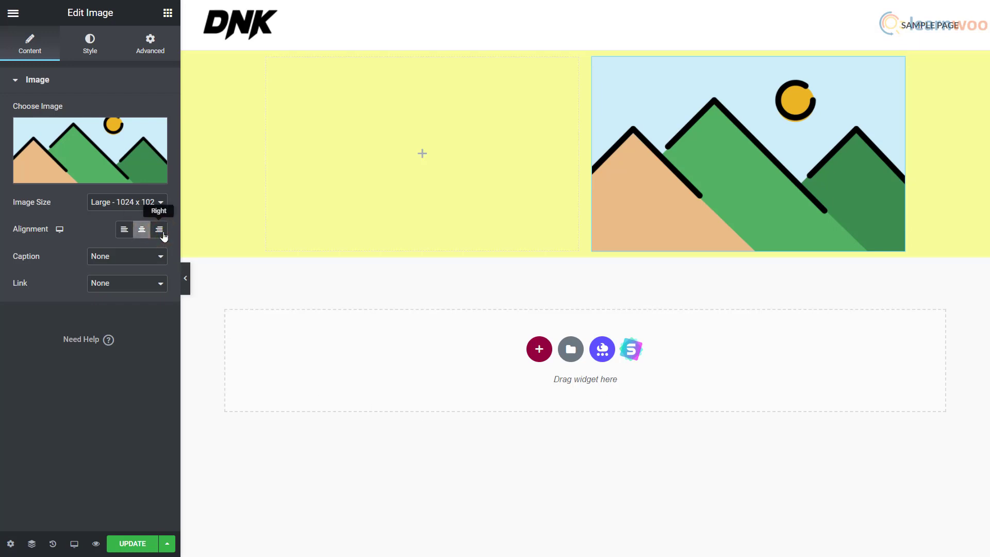
pyautogui.click(160, 230)
pyautogui.click(142, 230)
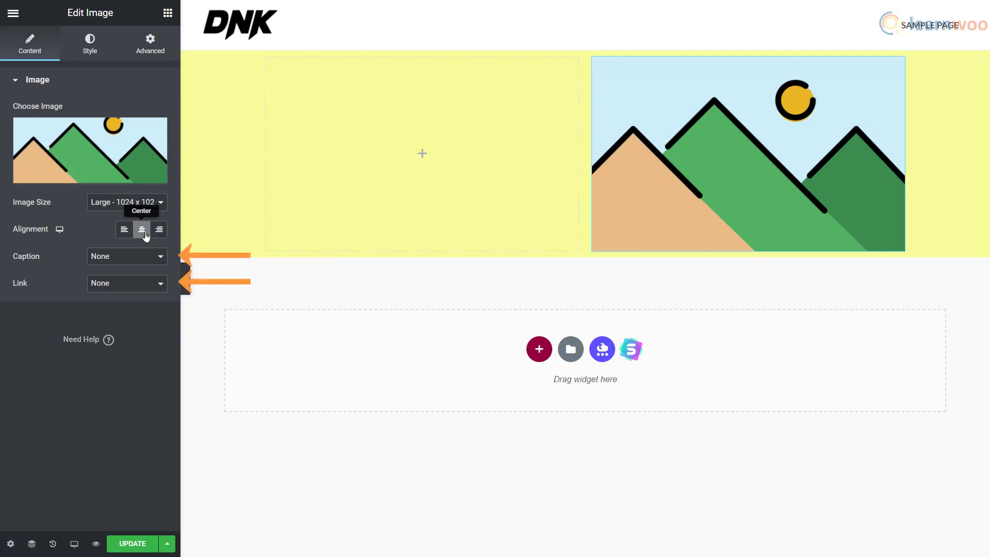
# Set the image's style to width 100 and height 291 px
pyautogui.click(84, 45)
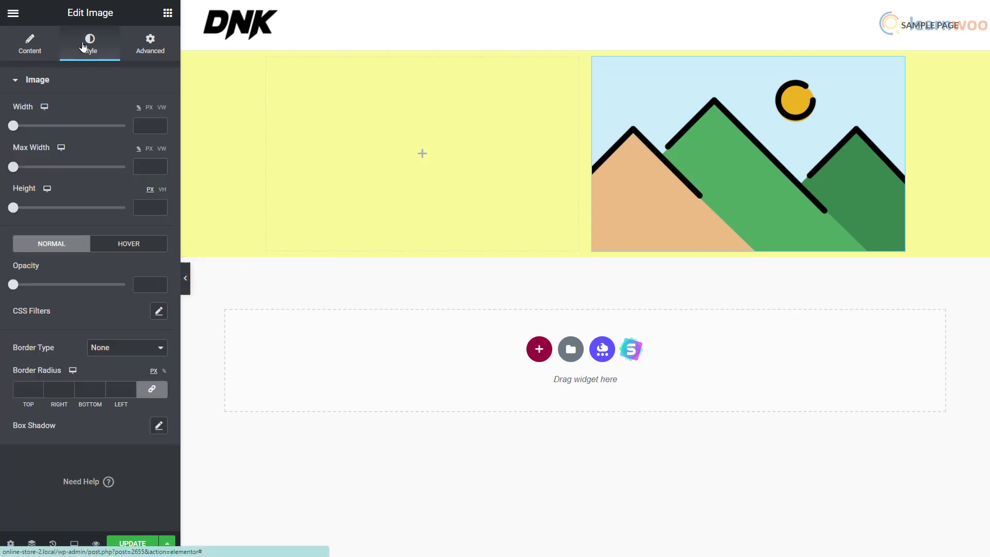
pyautogui.moveTo(13, 126); pyautogui.dragTo(123, 126)
pyautogui.moveTo(13, 208); pyautogui.dragTo(83, 219)
pyautogui.moveTo(13, 322); pyautogui.dragTo(126, 324)
# Give the image a 5 px solid blue border (#004AC0)
pyautogui.scroll(-1, 124, 335)
pyautogui.click(154, 359)
pyautogui.click(146, 386)
pyautogui.scroll(-2, 75, 351)
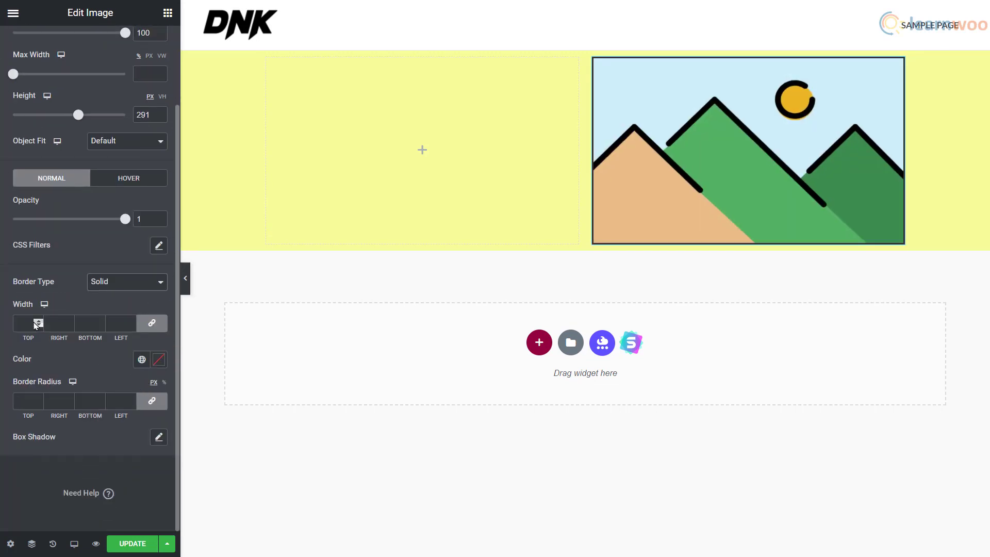
pyautogui.click(33, 323)
pyautogui.write('5')
pyautogui.click(158, 360)
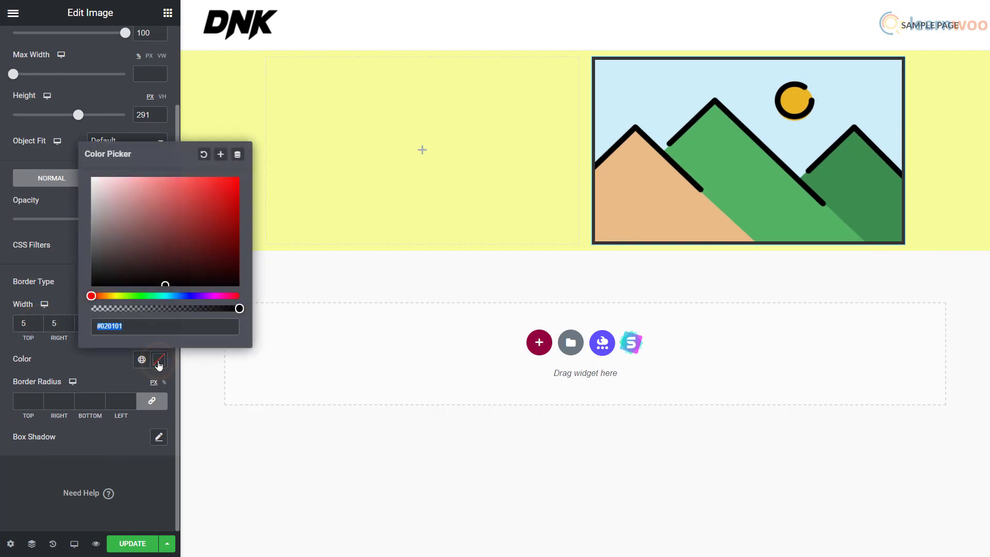
pyautogui.click(181, 296)
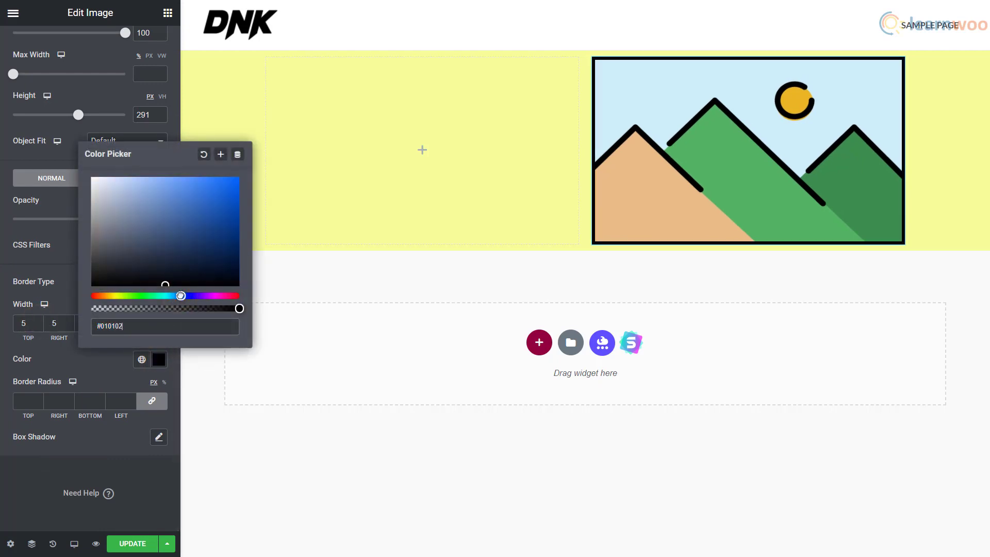
pyautogui.click(236, 213)
pyautogui.moveTo(236, 214); pyautogui.dragTo(245, 205)
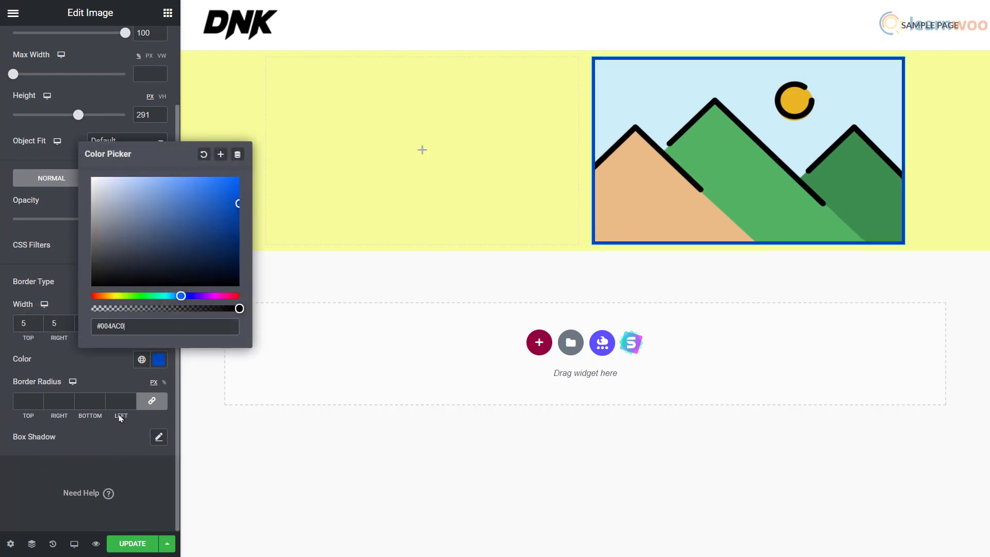
# Round the image corners with a border radius of 15
pyautogui.click(130, 400)
pyautogui.write('6')
pyautogui.click(131, 400)
pyautogui.click(131, 400)
pyautogui.click(130, 400)
pyautogui.click(130, 399)
pyautogui.click(131, 399)
pyautogui.click(130, 400)
pyautogui.click(131, 399)
pyautogui.click(131, 400)
pyautogui.scroll(4, 85, 252)
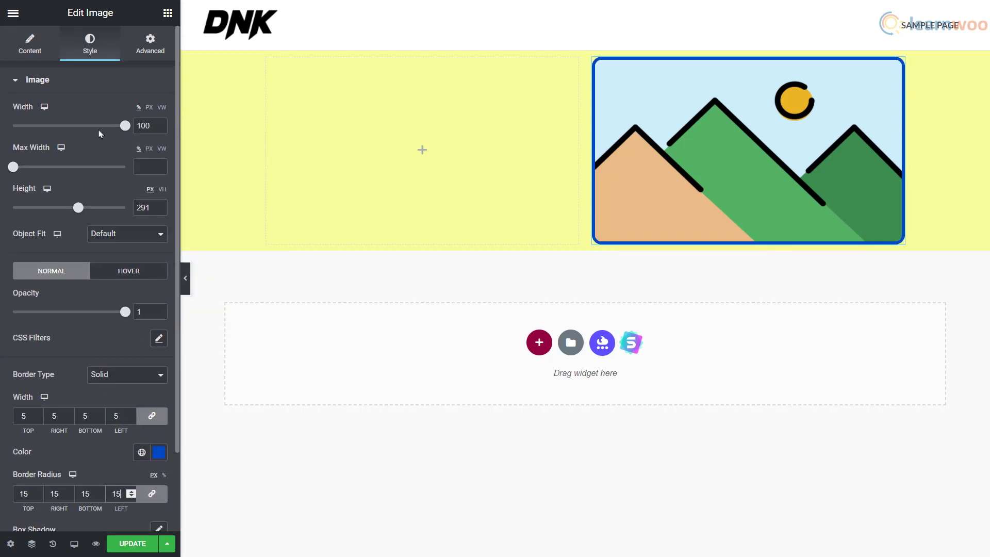
# In the Advanced tab, set the image margin to 5 and padding to 4 on all sides
pyautogui.click(139, 51)
pyautogui.click(69, 125)
pyautogui.click(69, 125)
pyautogui.click(69, 126)
pyautogui.click(69, 126)
pyautogui.click(69, 126)
pyautogui.click(69, 175)
pyautogui.click(69, 175)
pyautogui.click(69, 175)
pyautogui.click(69, 175)
pyautogui.scroll(-3, 80, 206)
pyautogui.click(57, 258)
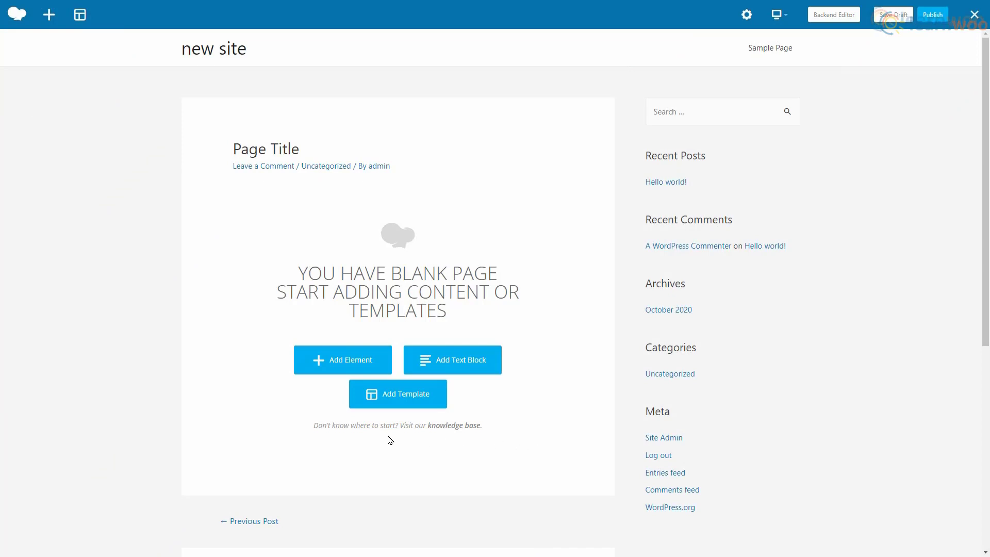
# Add a Single Image element and keep Media library as its image source
pyautogui.click(332, 366)
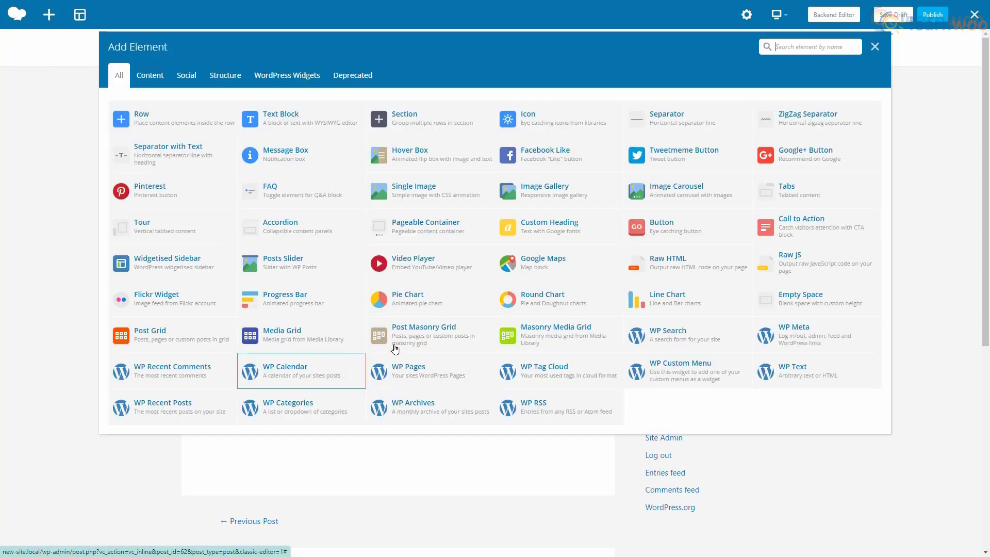
pyautogui.click(430, 202)
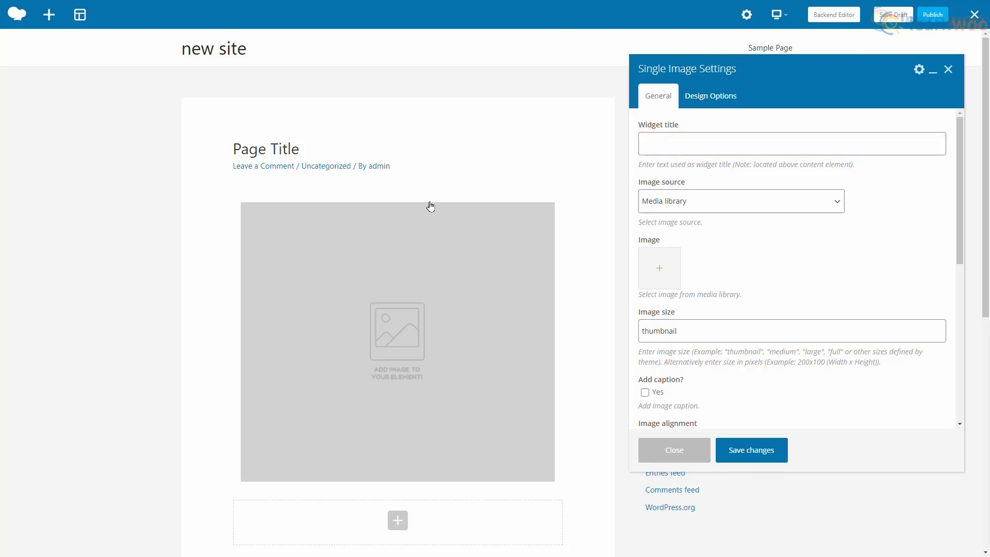
pyautogui.click(770, 208)
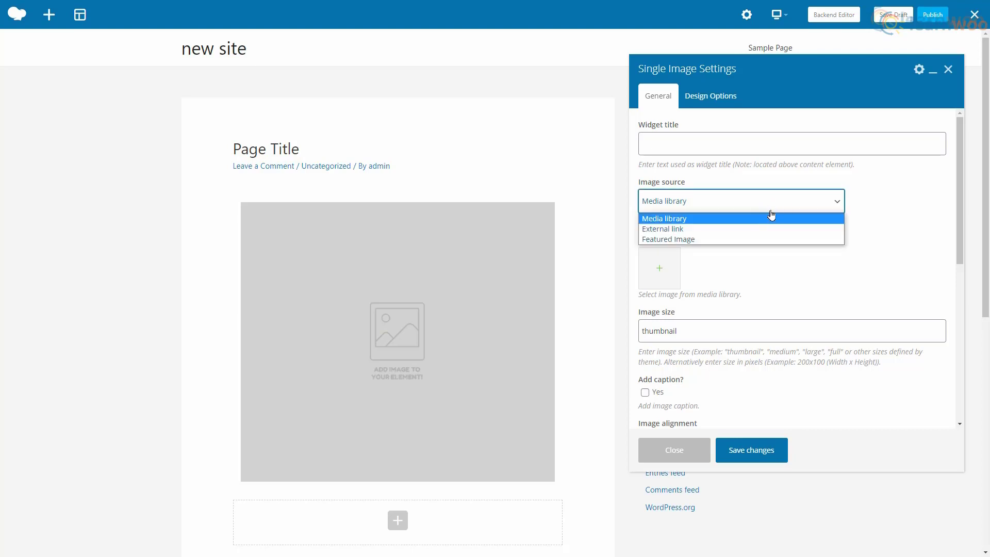
pyautogui.click(771, 219)
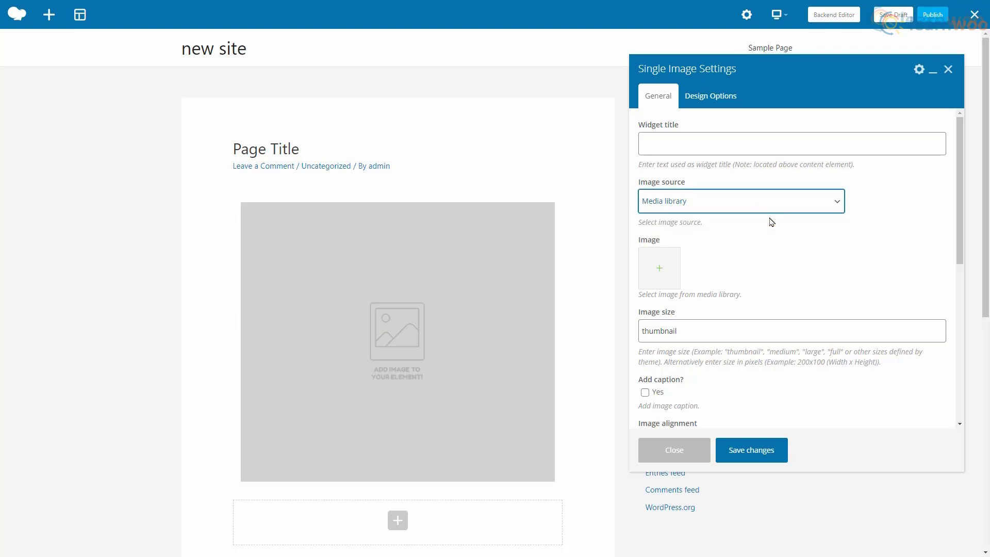
# Insert the first mountain image captioned 'Image Caption' at large size and save
pyautogui.click(660, 270)
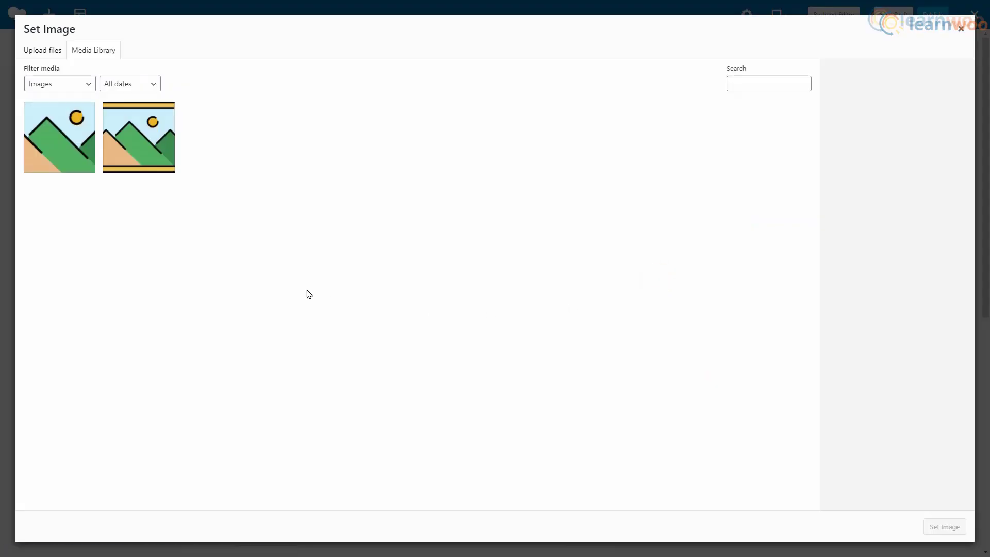
pyautogui.click(72, 164)
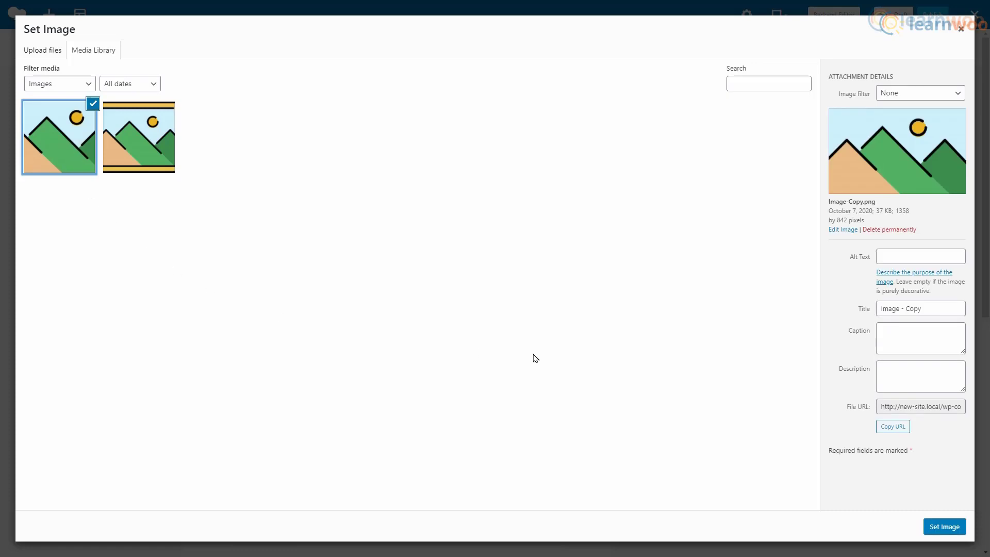
pyautogui.click(923, 339)
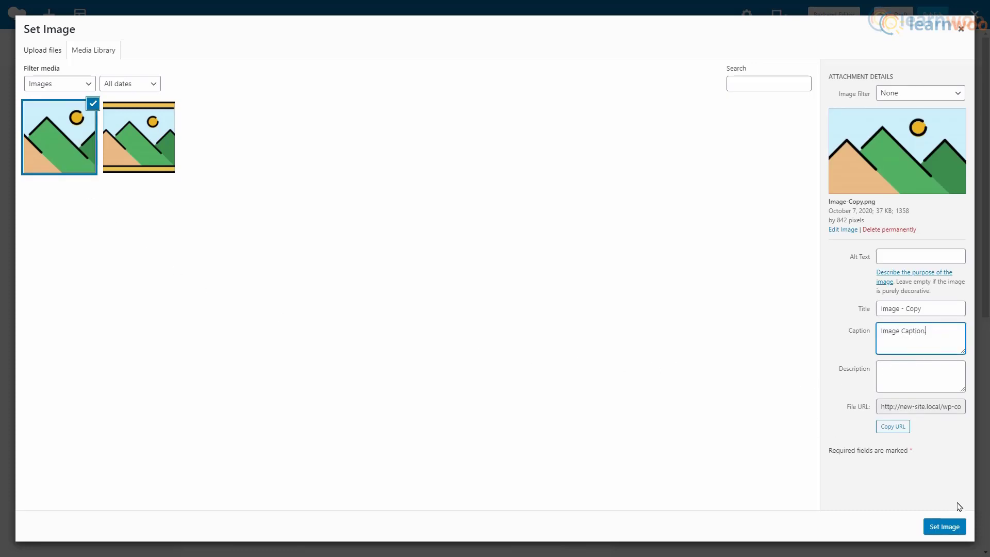
pyautogui.click(943, 527)
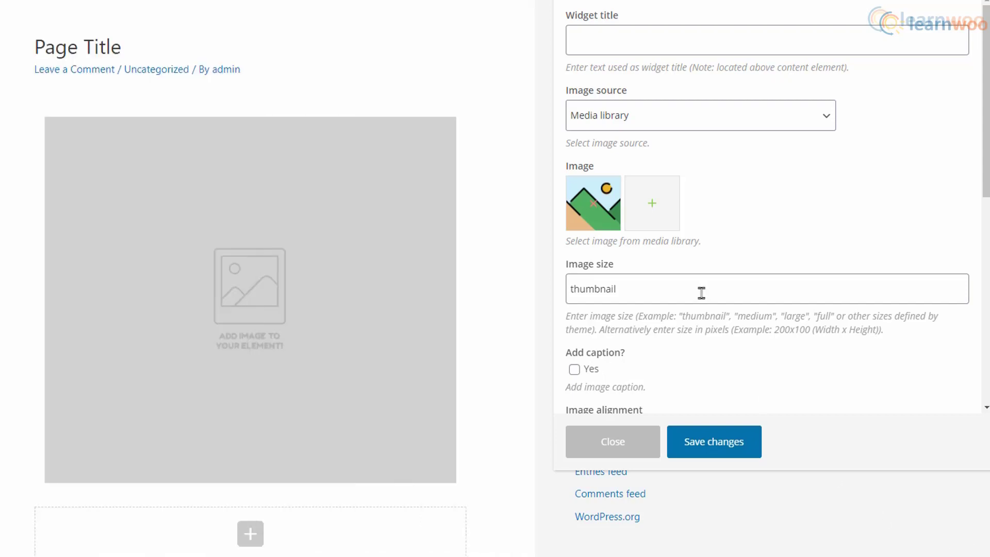
pyautogui.moveTo(700, 292); pyautogui.dragTo(548, 332)
pyautogui.write('large')
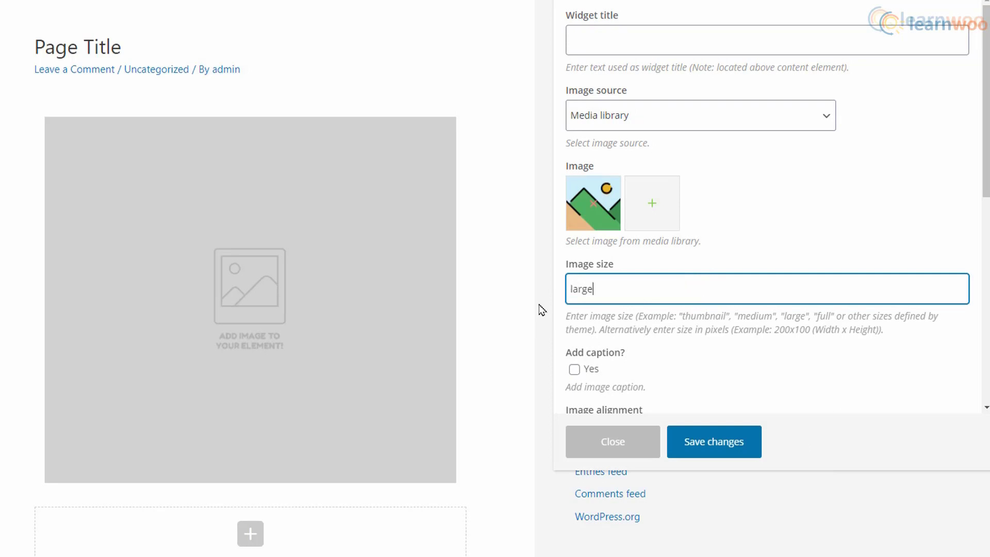
pyautogui.click(728, 436)
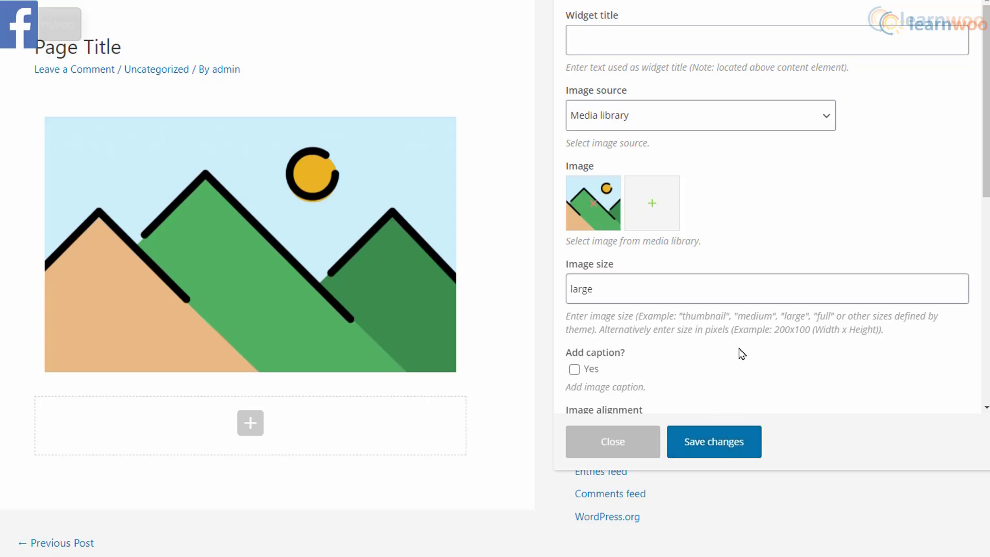
# Turn on the image caption, center the image and give it the Shadow style
pyautogui.scroll(-5, 740, 351)
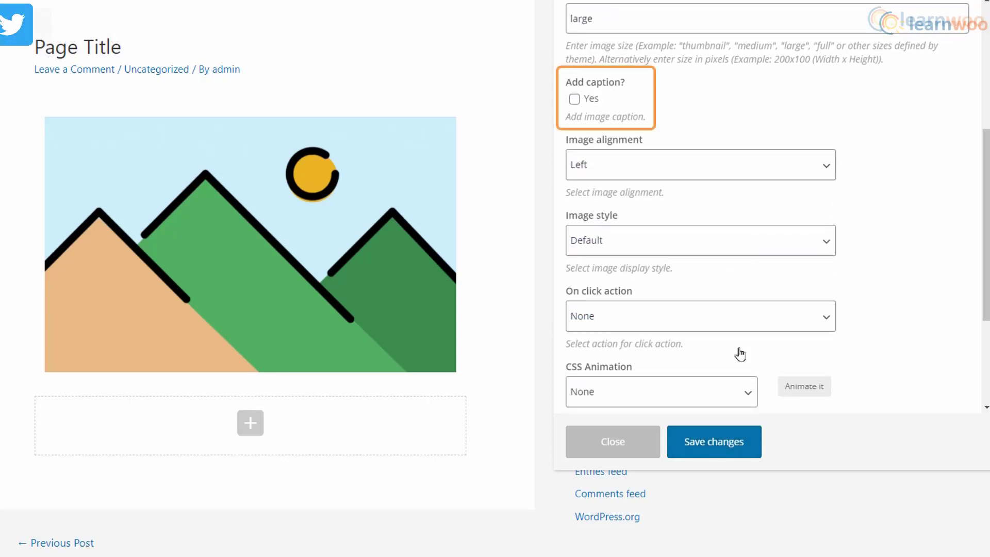
pyautogui.click(575, 101)
pyautogui.click(642, 174)
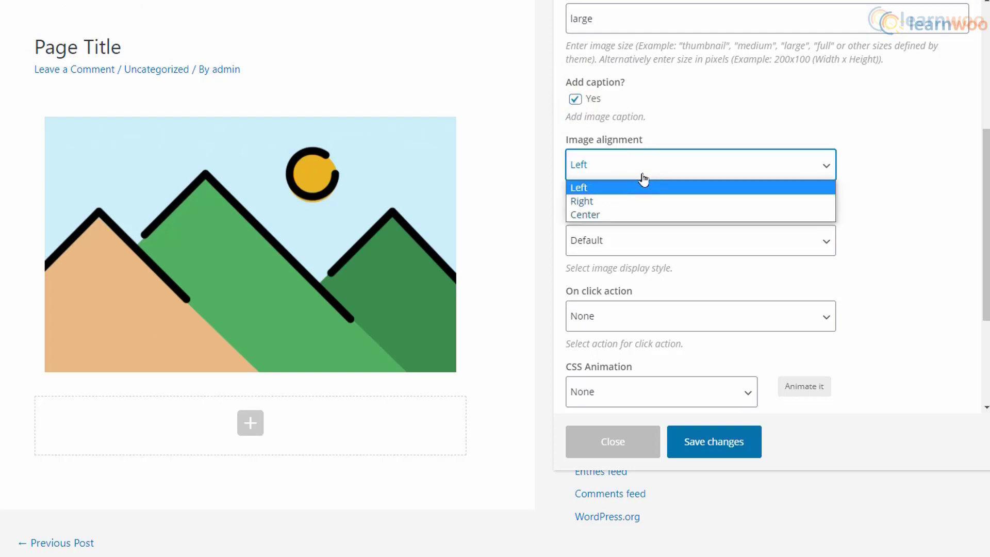
pyautogui.click(650, 215)
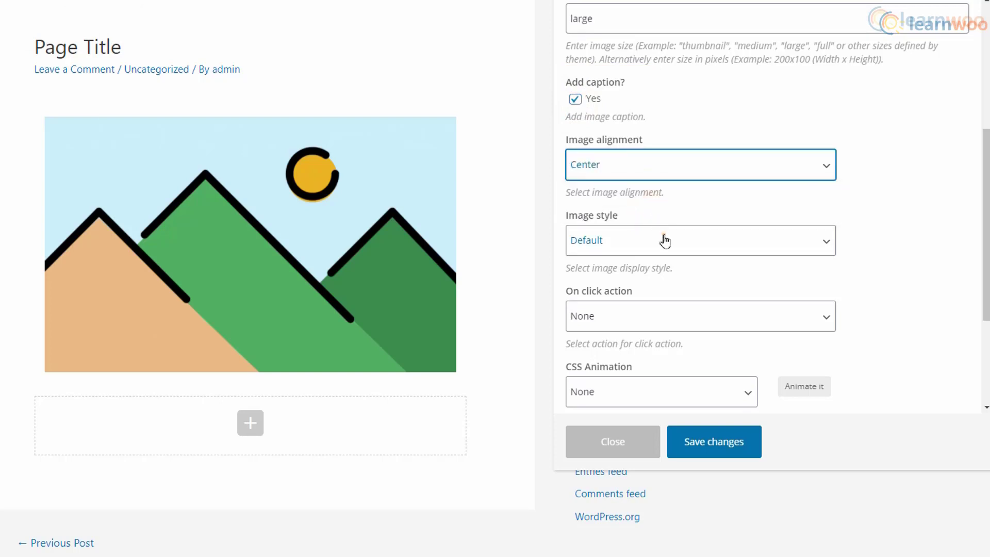
pyautogui.click(664, 241)
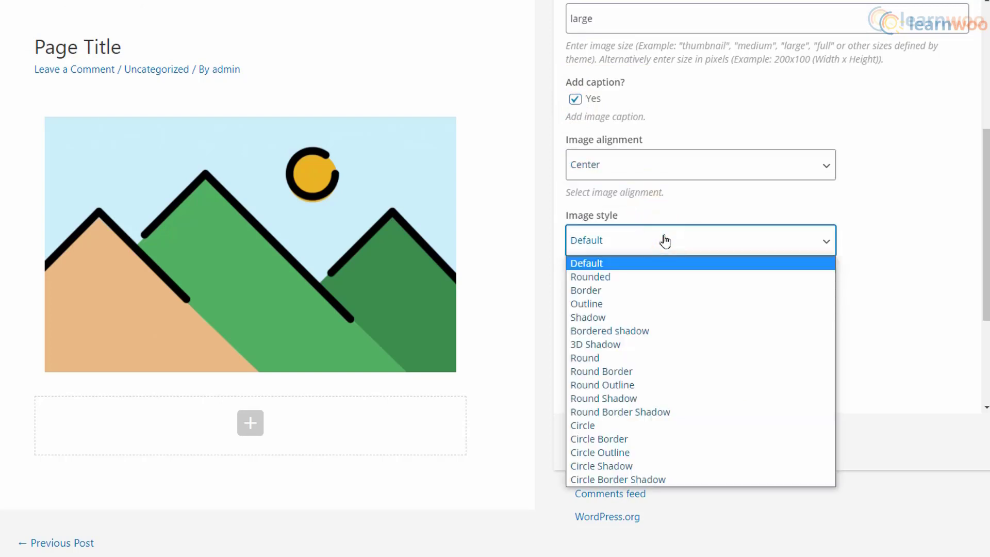
pyautogui.click(648, 317)
# Make clicking the image open its large version in a new window
pyautogui.click(646, 317)
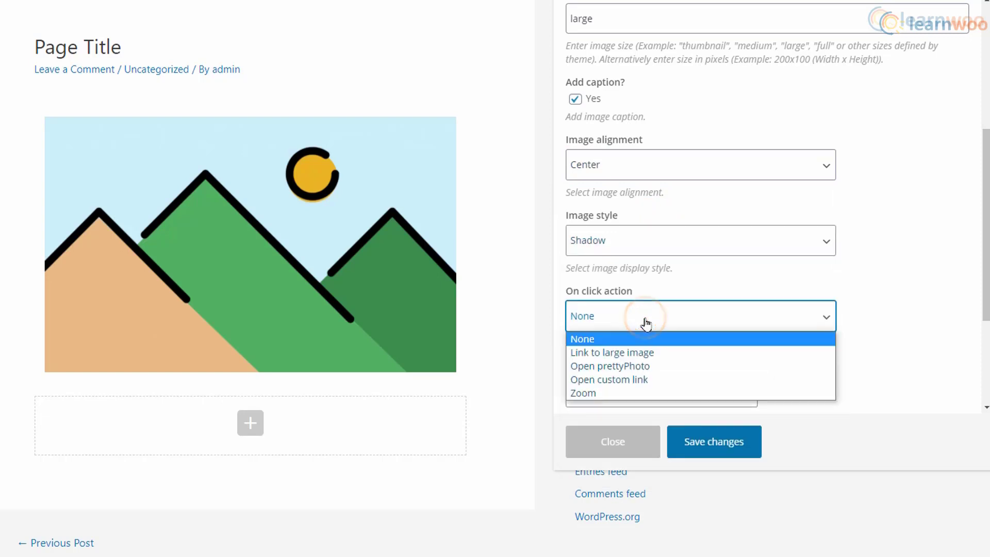
pyautogui.click(665, 352)
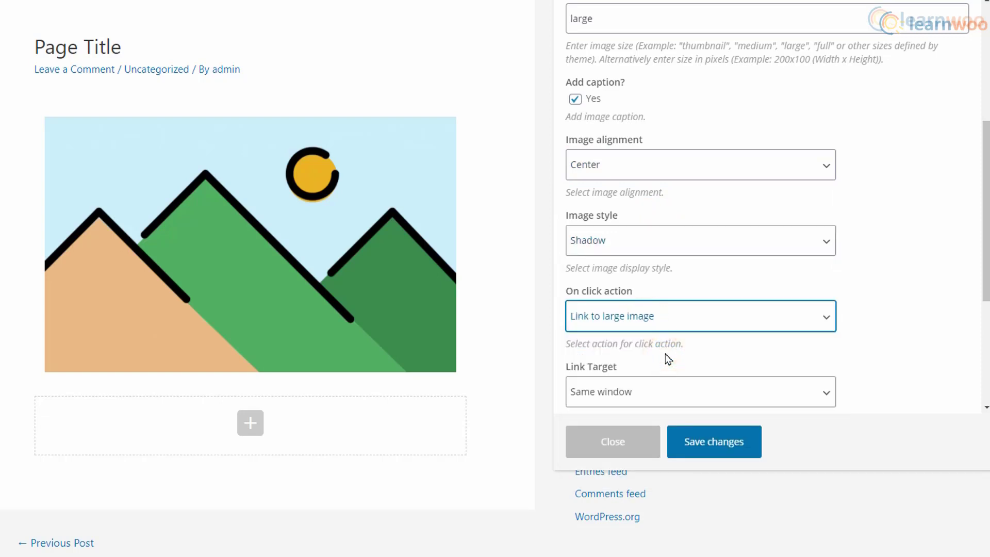
pyautogui.scroll(-3, 667, 356)
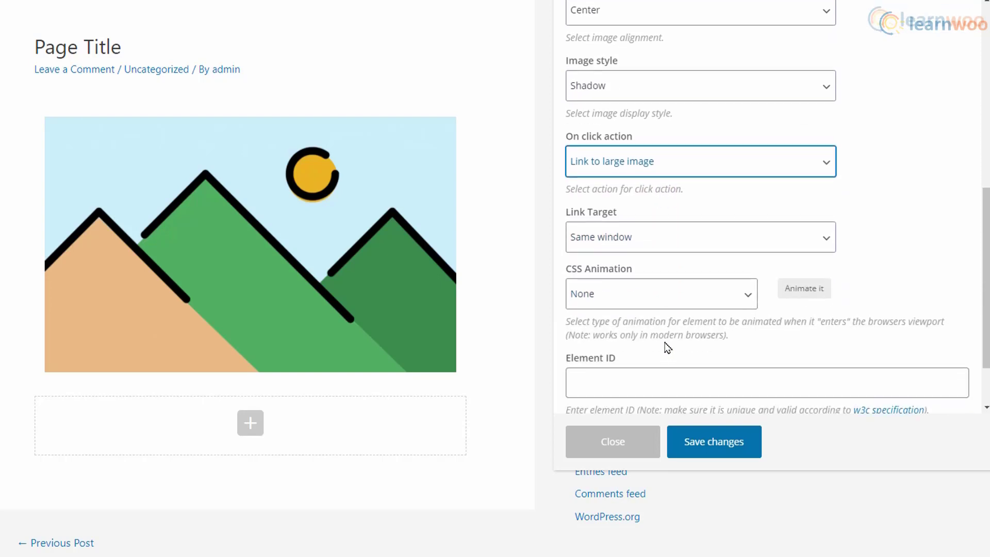
pyautogui.click(656, 240)
pyautogui.click(651, 265)
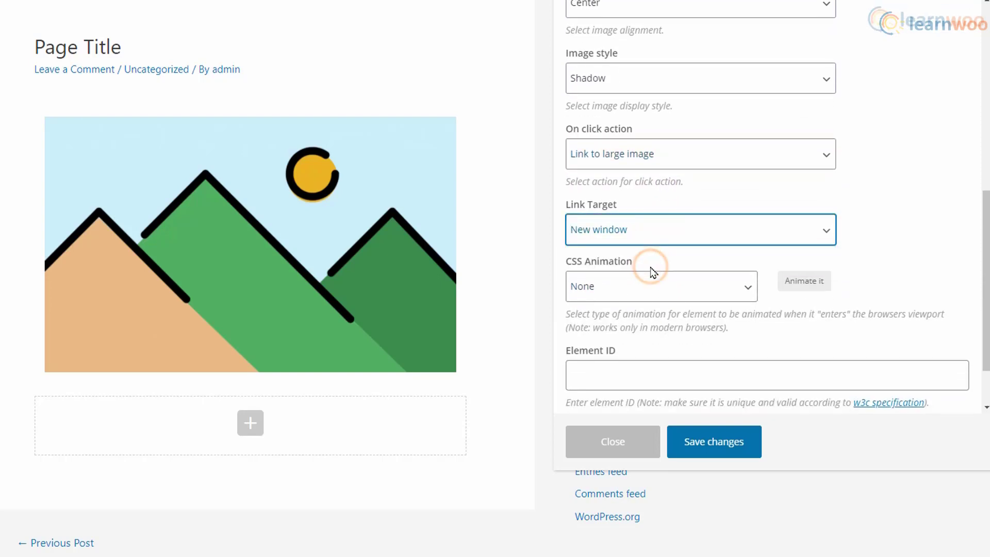
# Give the image the fadeInUp CSS animation and save the settings
pyautogui.click(720, 299)
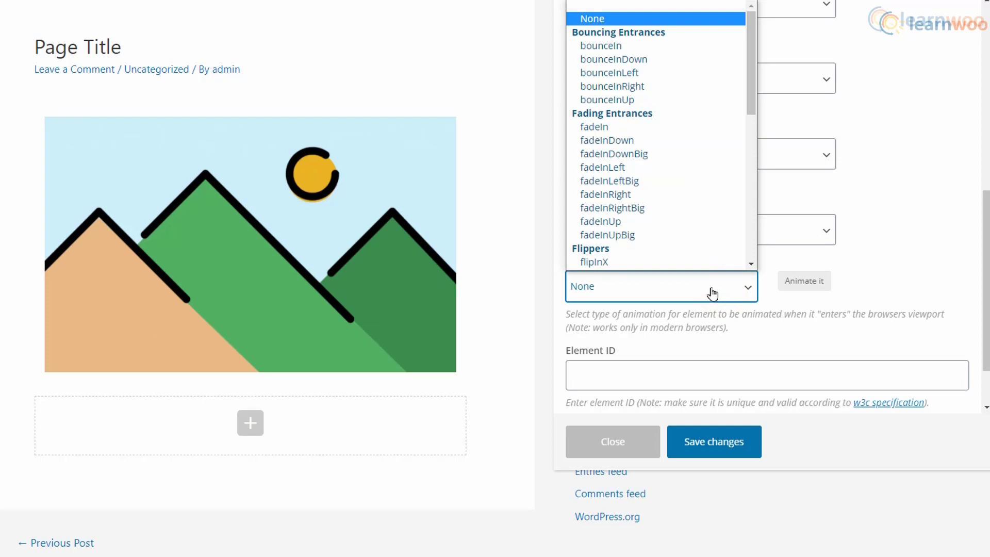
pyautogui.click(659, 216)
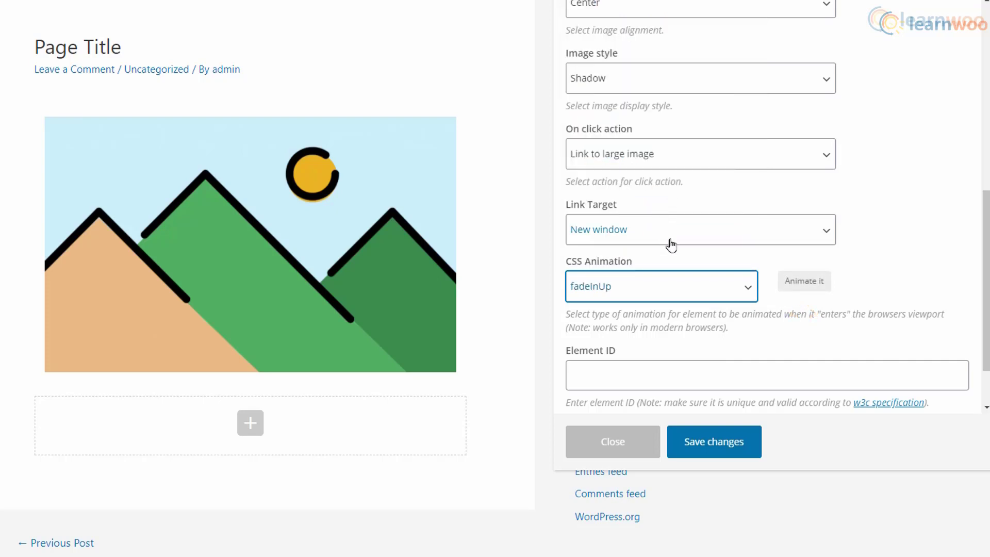
pyautogui.click(716, 442)
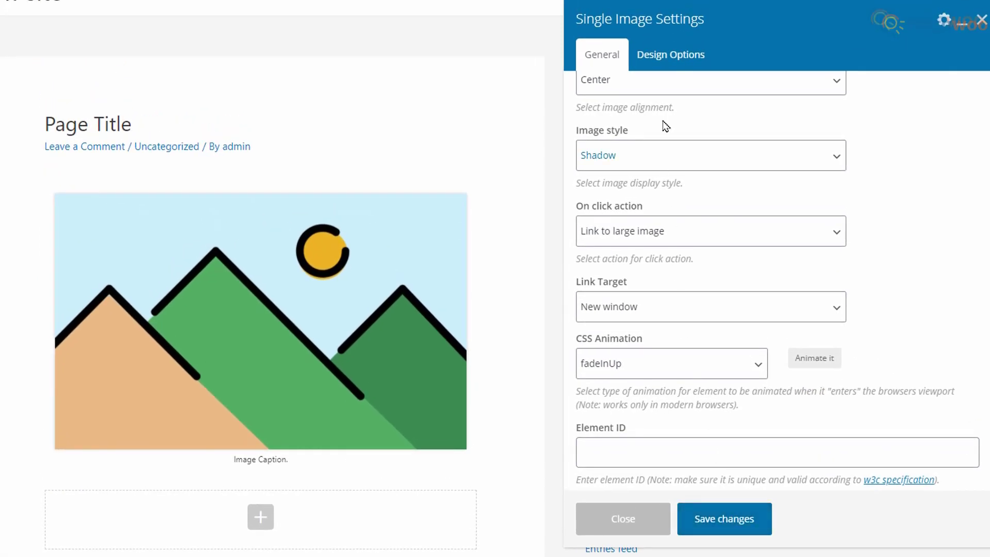
pyautogui.click(670, 66)
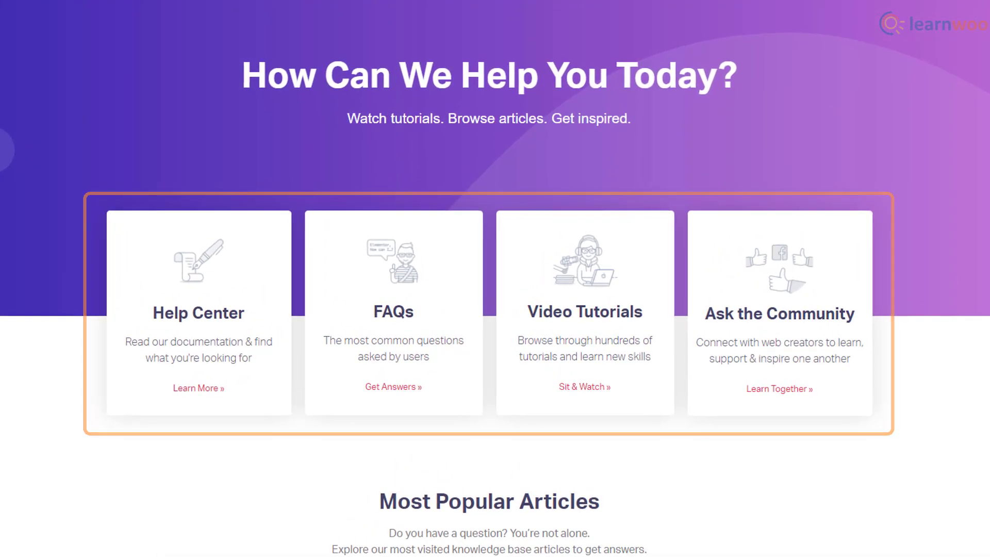
# Scroll down through the Elementor help page's resources
pyautogui.scroll(-10, 494, 278)
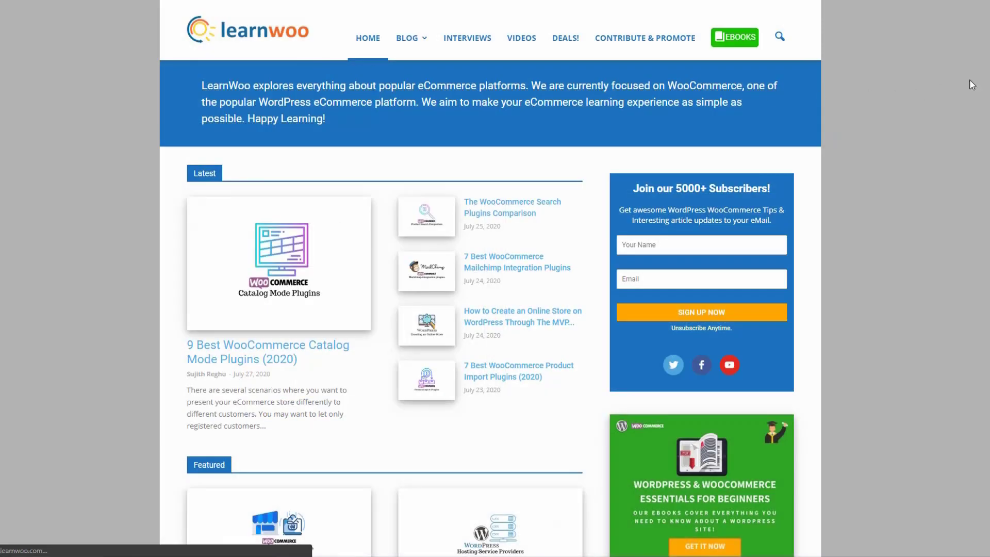
# Scroll the LearnWoo homepage down to its How To articles
pyautogui.scroll(-7, 490, 278)
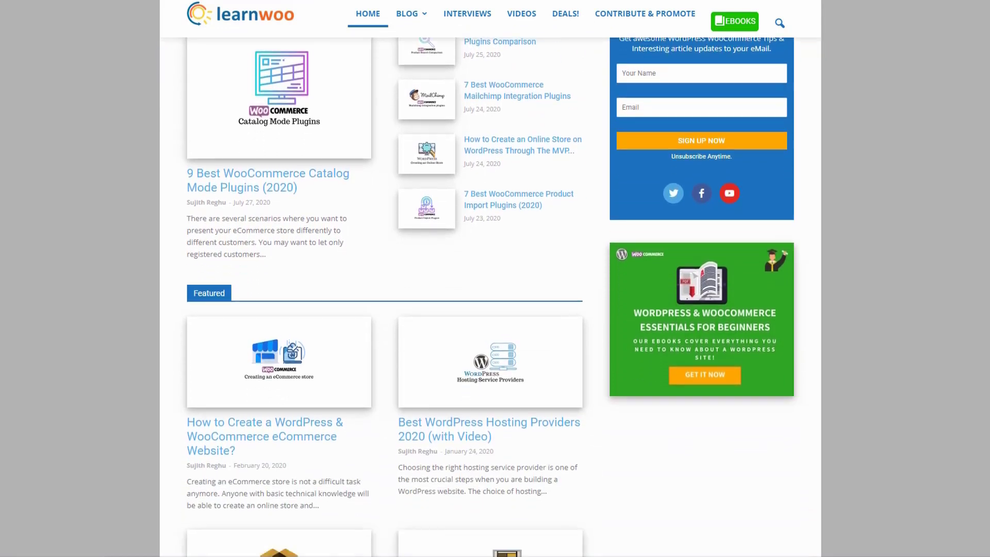
pyautogui.scroll(-6, 489, 278)
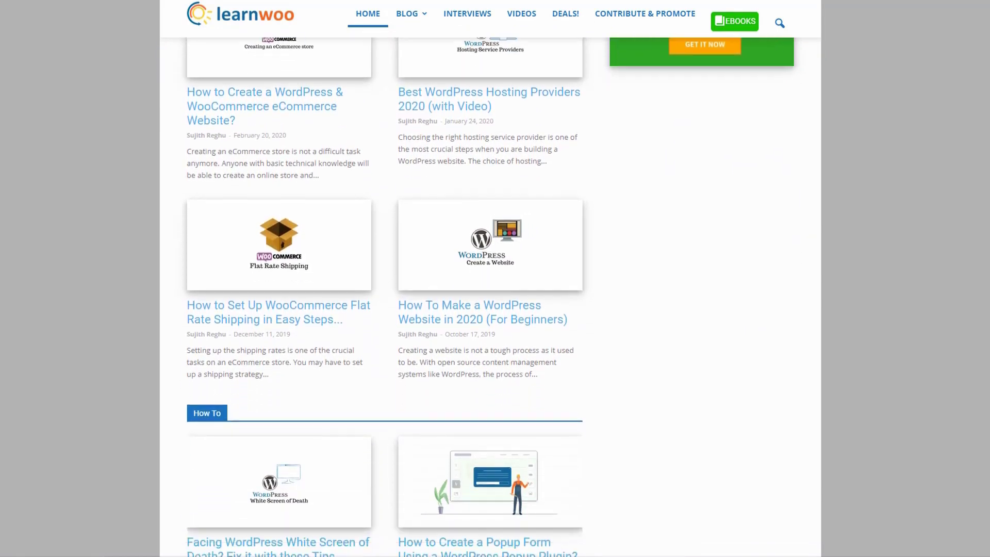
pyautogui.scroll(-4, 490, 279)
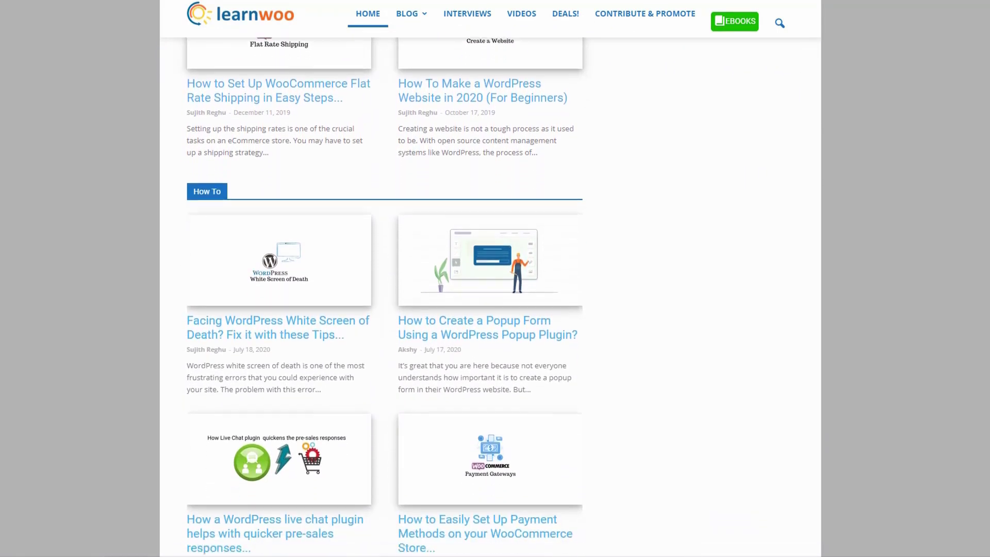